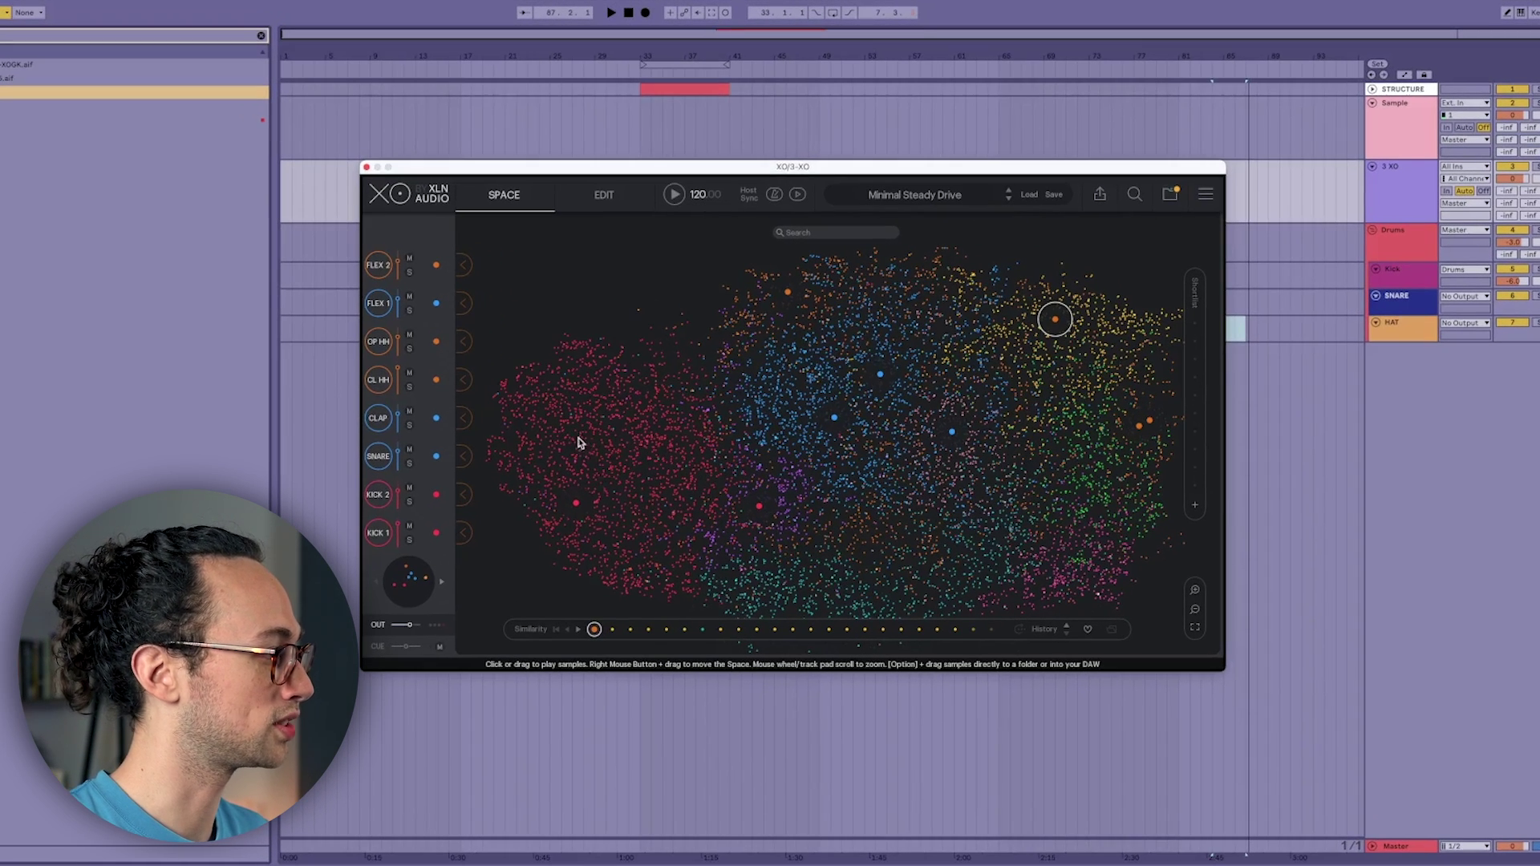
# Step: Audition kicks, snares and hi-hats across the red, blue and yellow clusters of the sound map
pyautogui.moveTo(572, 443)
pyautogui.mouseDown()
pyautogui.moveTo(612, 419)
pyautogui.moveTo(567, 406)
pyautogui.moveTo(588, 458)
pyautogui.mouseUp()
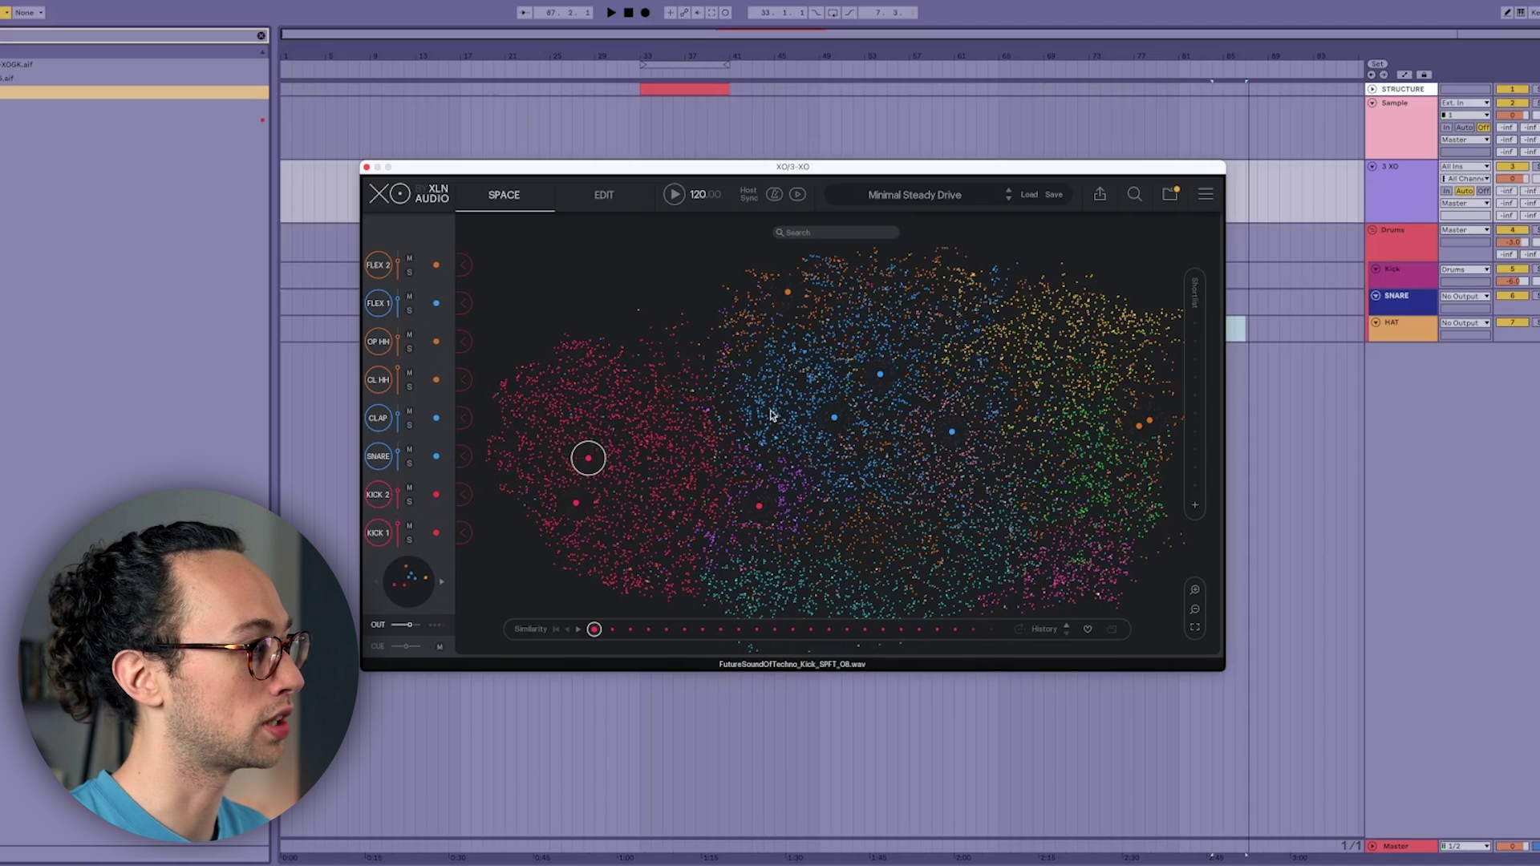
pyautogui.moveTo(774, 416); pyautogui.dragTo(809, 368)
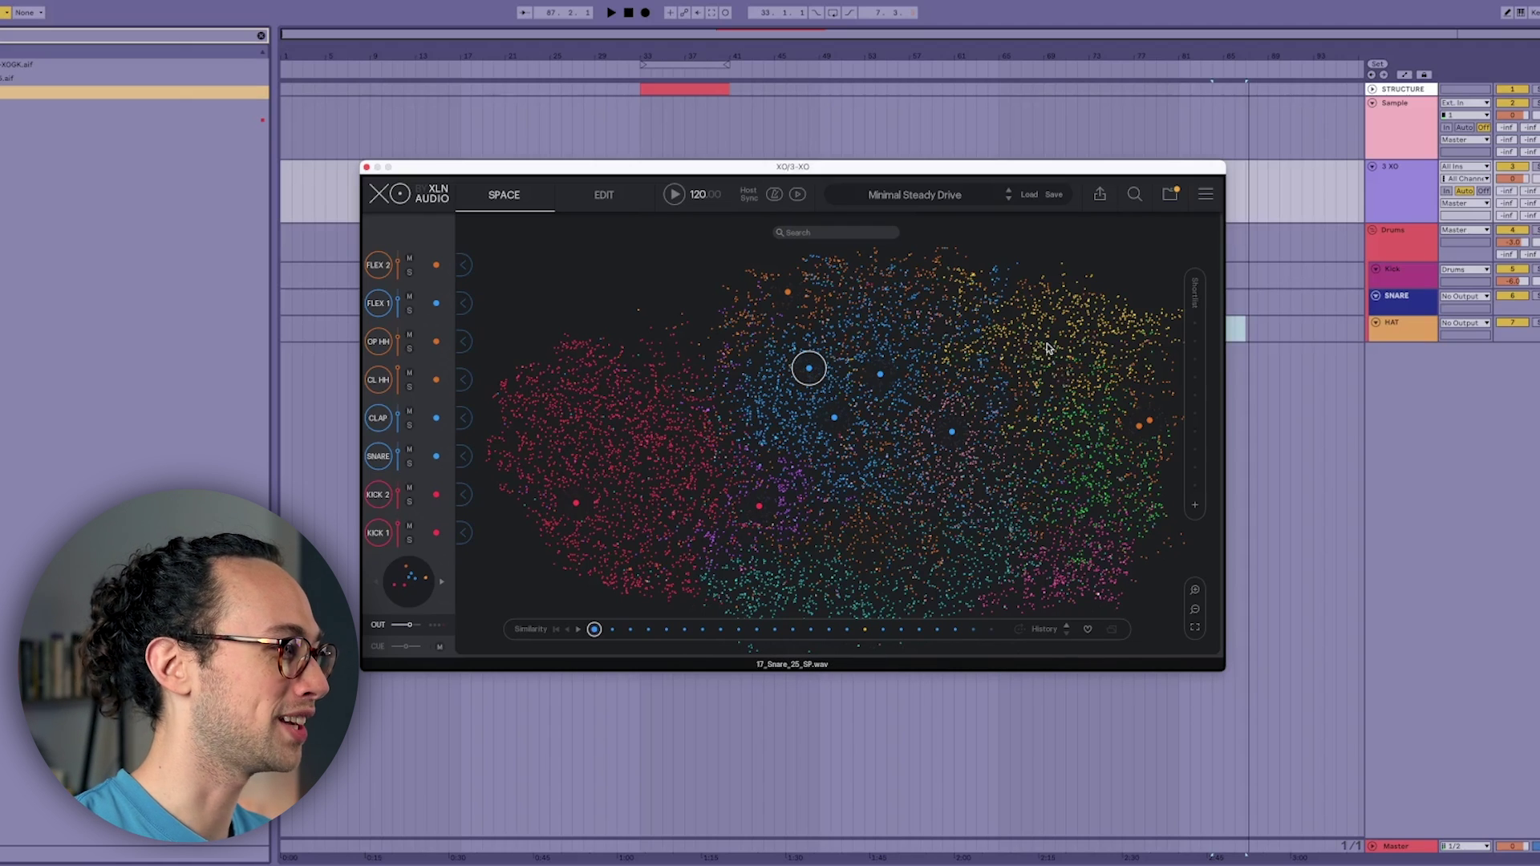
pyautogui.moveTo(1097, 396); pyautogui.dragTo(1042, 375)
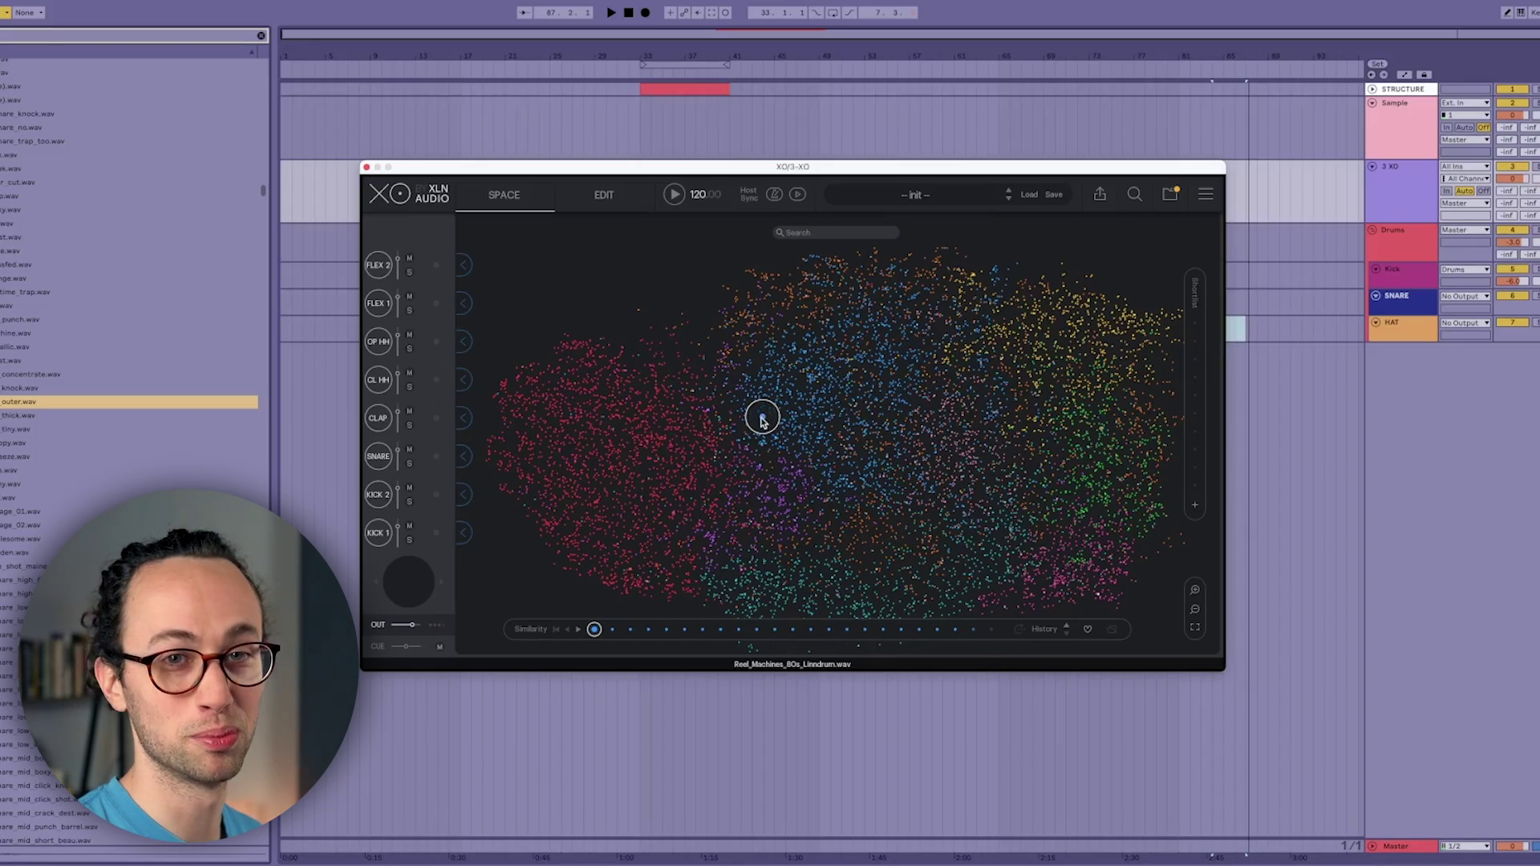
# Step: Browse blue-region snares, step through the history, and load the chosen sample into the SNARE slot
pyautogui.moveTo(762, 421); pyautogui.dragTo(799, 402)
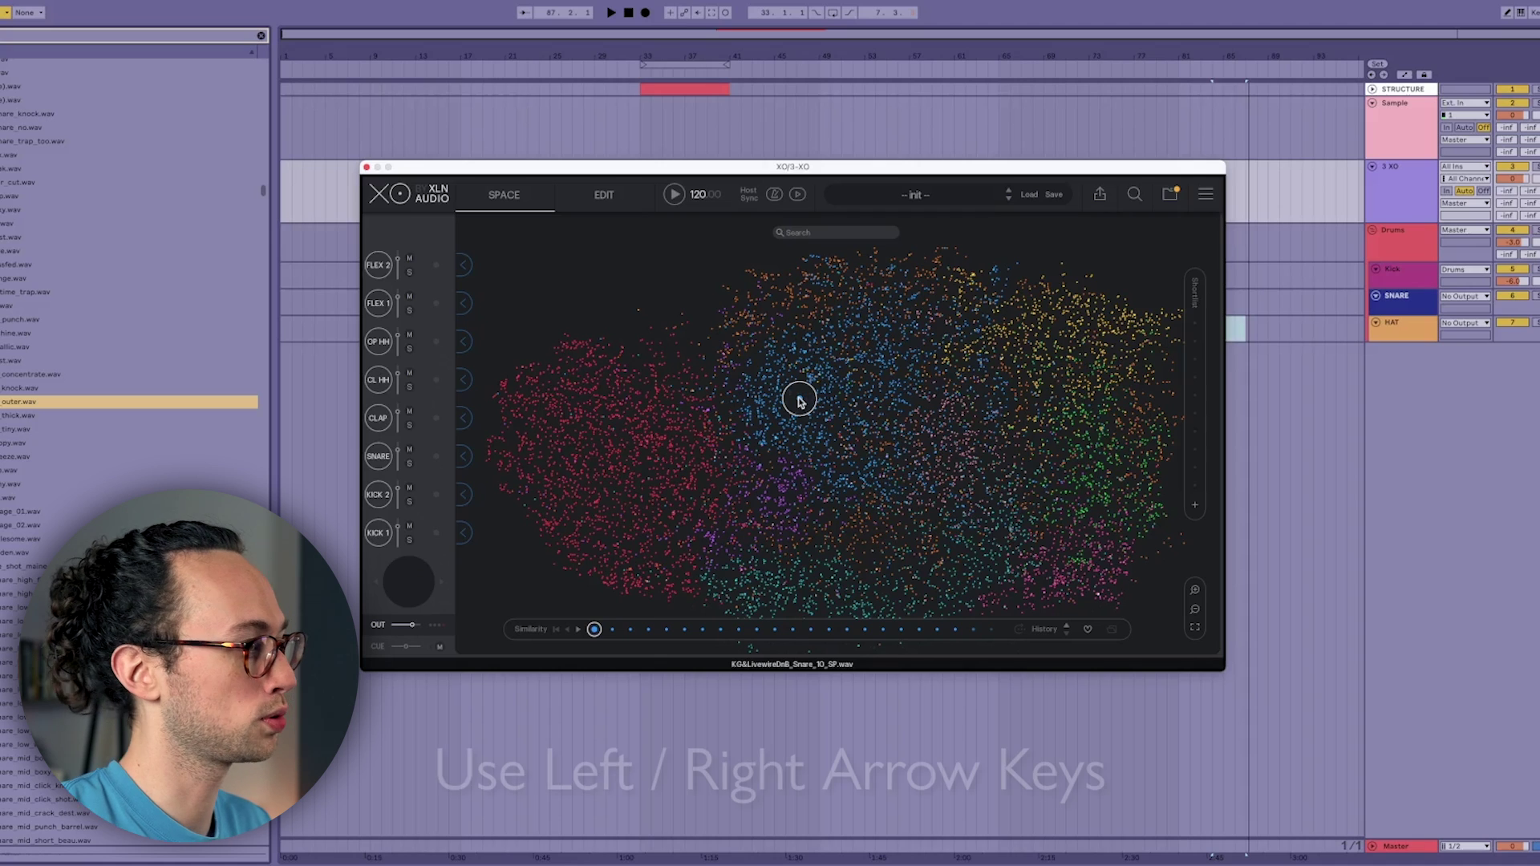
pyautogui.press('Right')
pyautogui.press('Right')
pyautogui.press('Right')
pyautogui.press('Right')
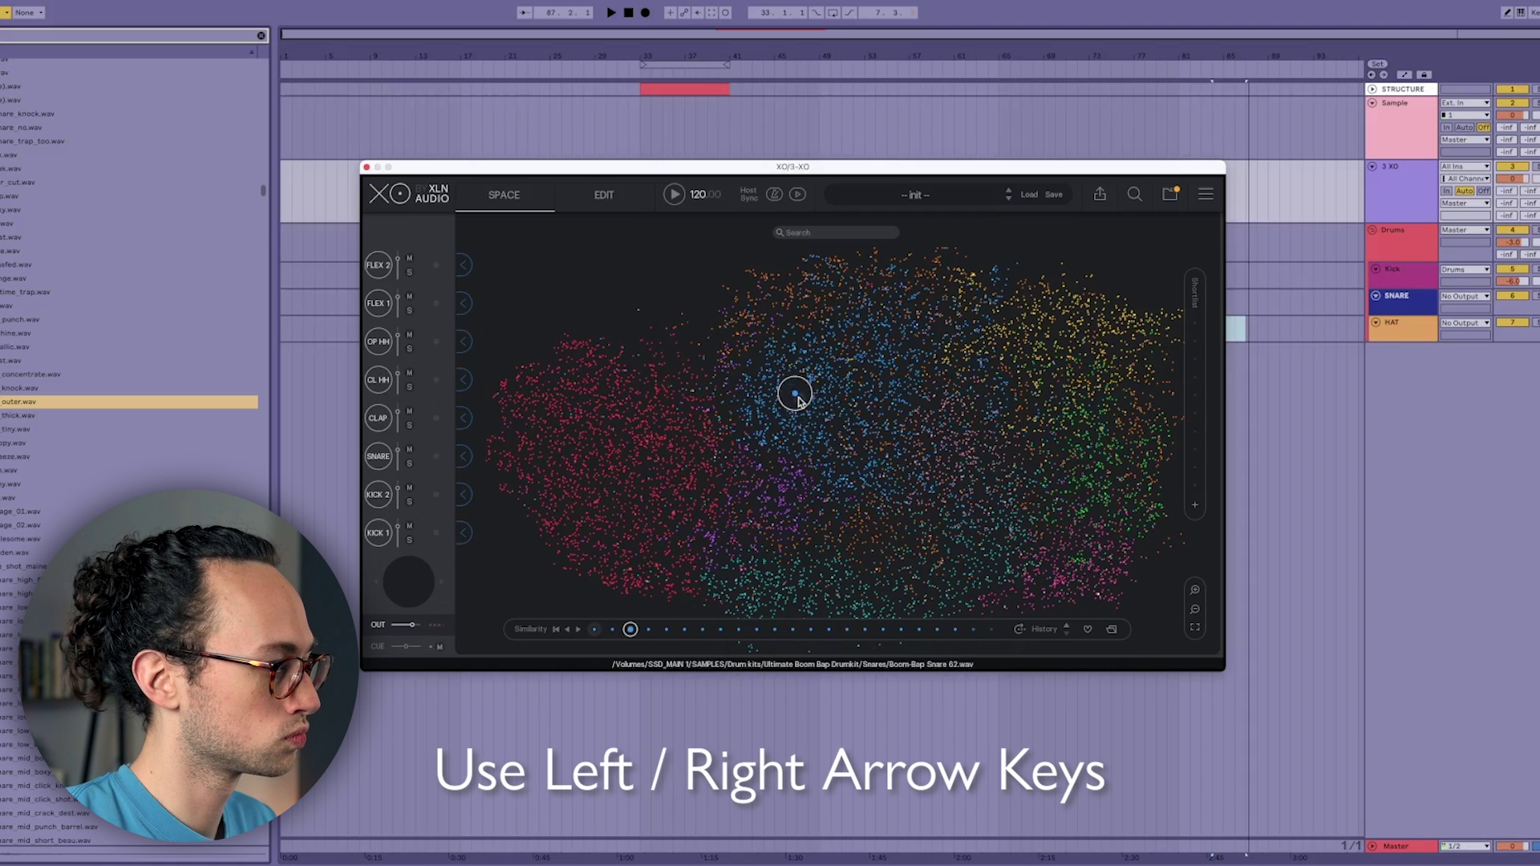
pyautogui.press('Left')
pyautogui.press('Left')
pyautogui.press('Left')
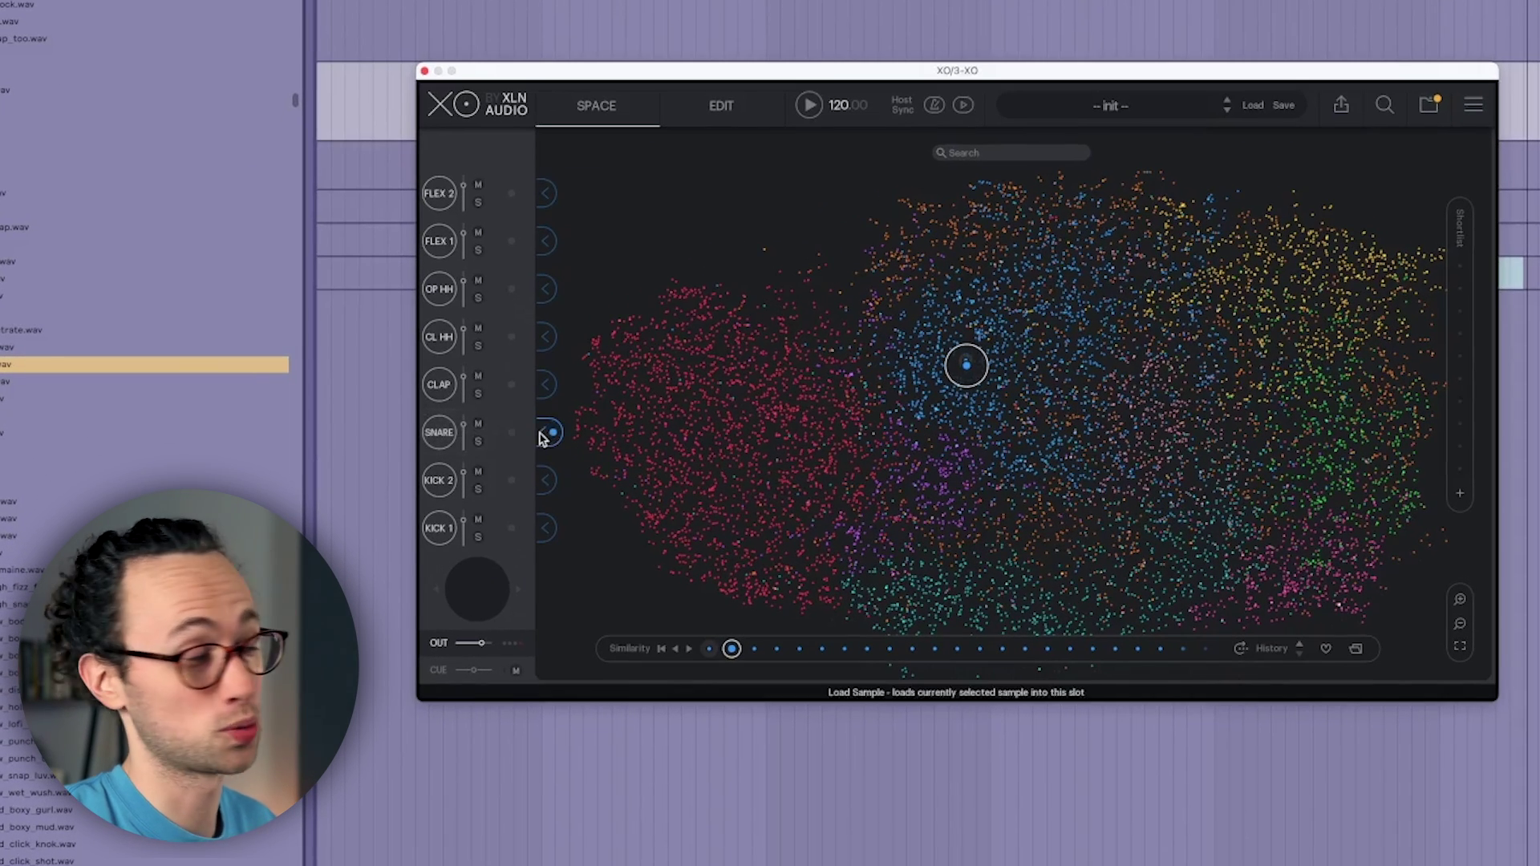
pyautogui.click(543, 435)
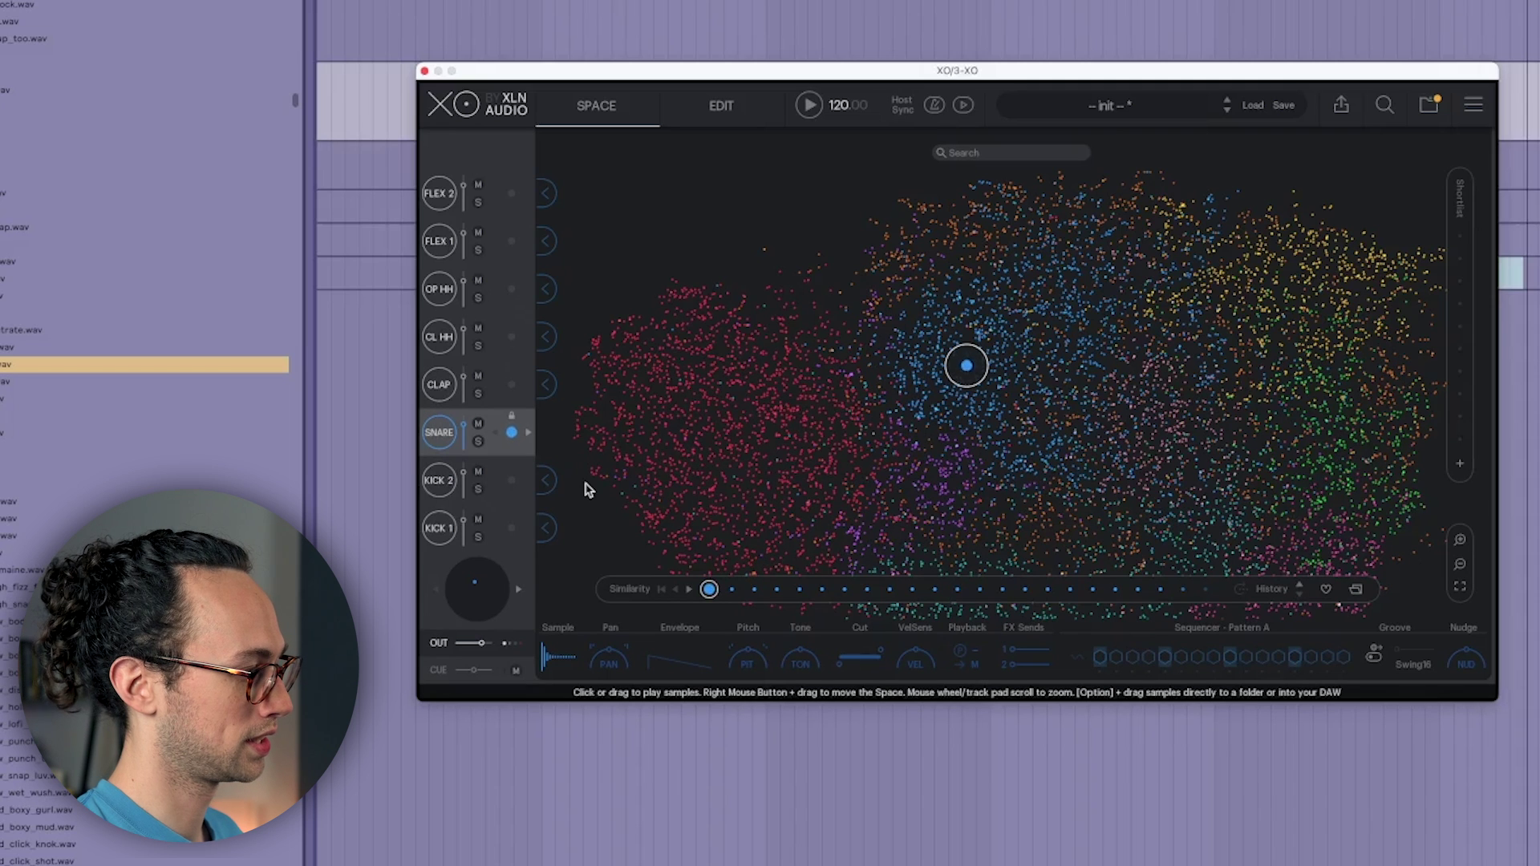
pyautogui.press('Right')
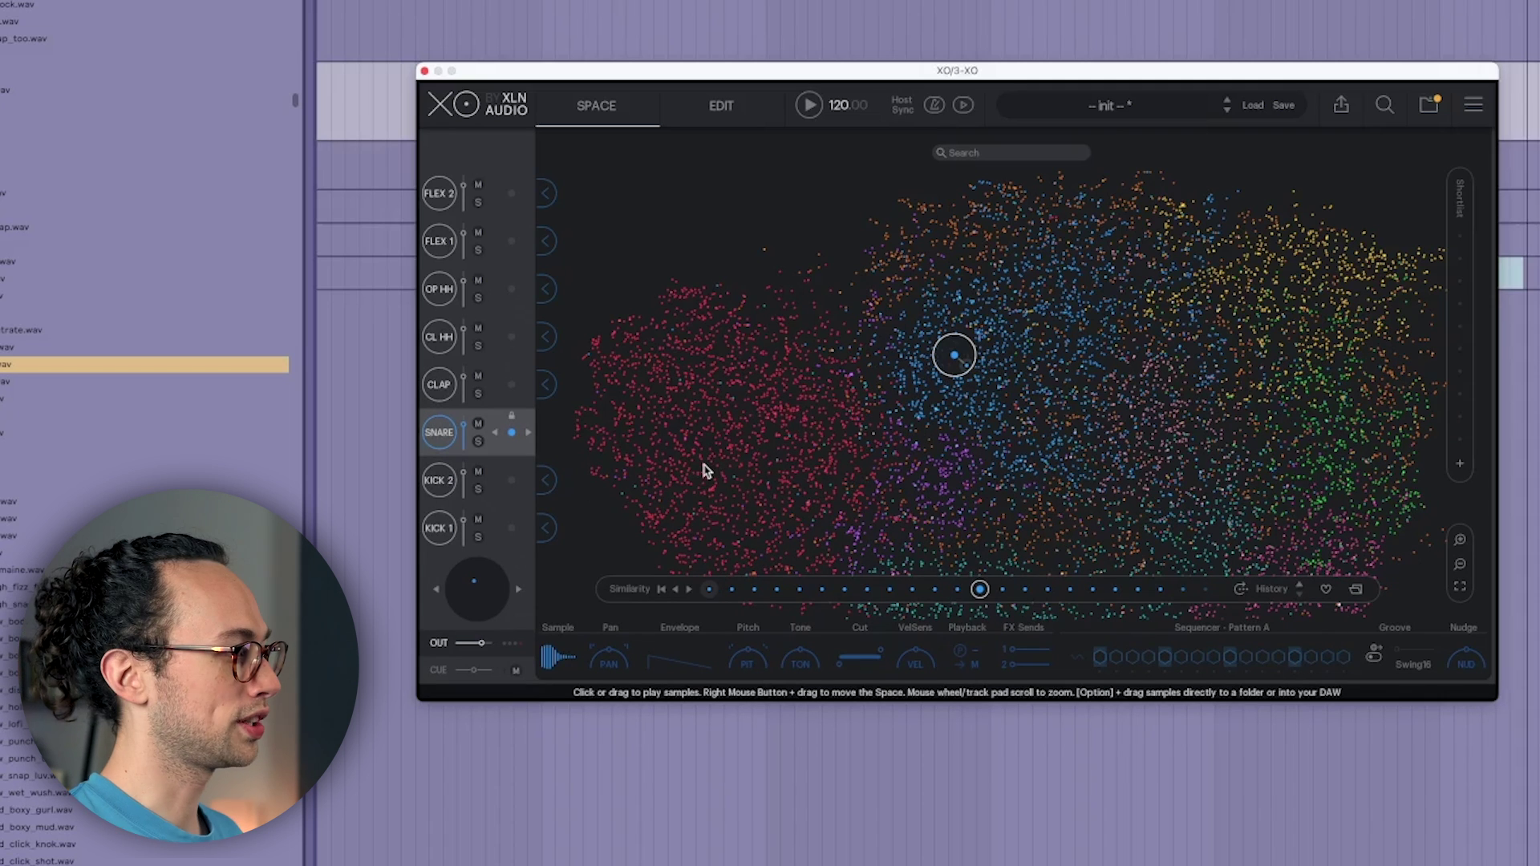
# Step: Load FragmentsOfTechno_Kick_SP_5.wav into KICK 1 and a yellow-cluster hi-hat into CL HH
pyautogui.click(717, 439)
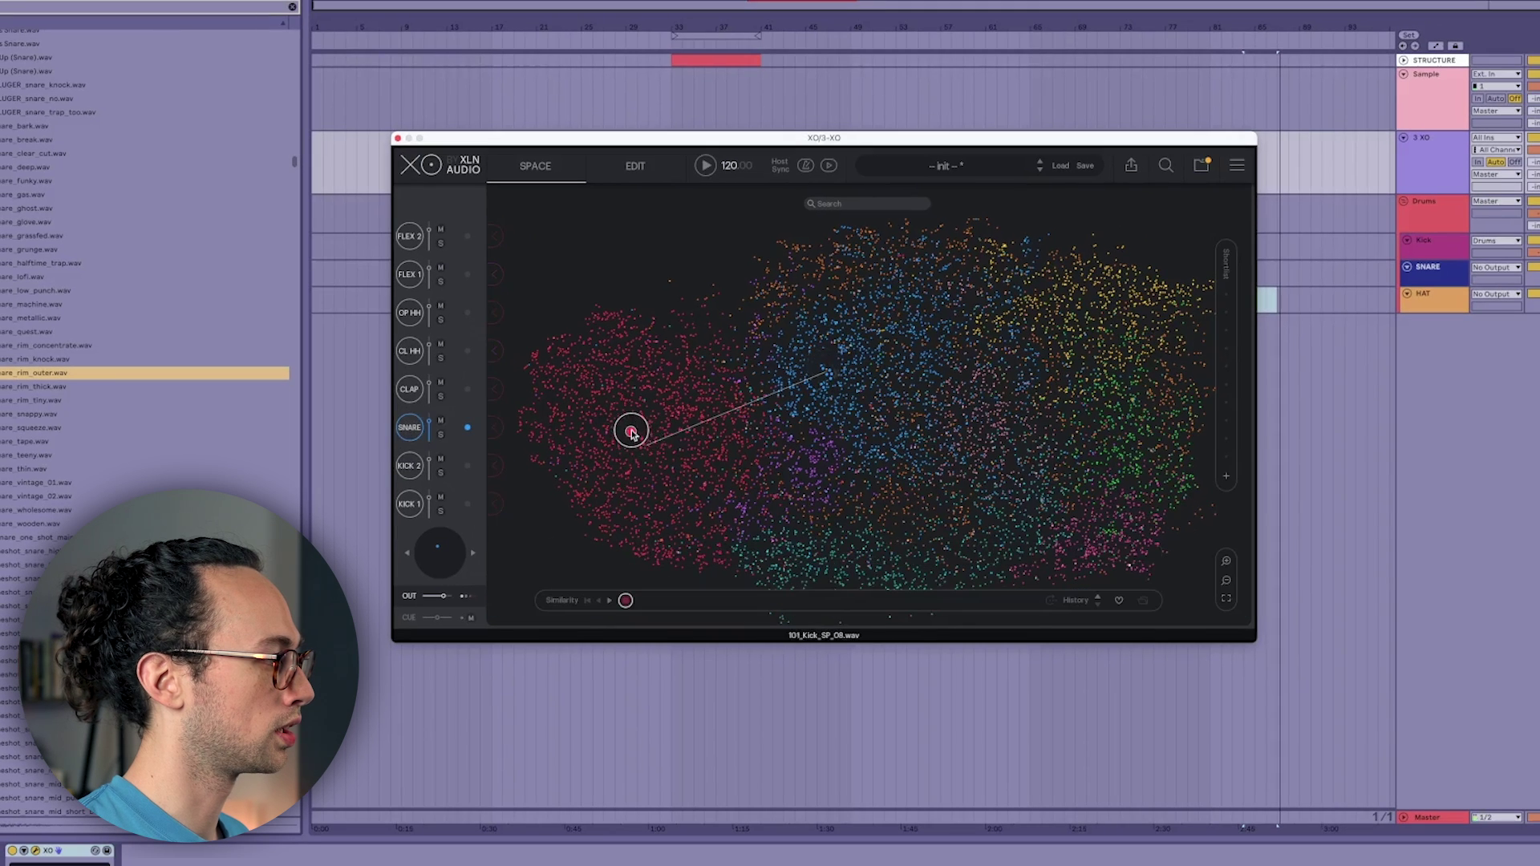
pyautogui.moveTo(632, 433); pyautogui.dragTo(630, 434)
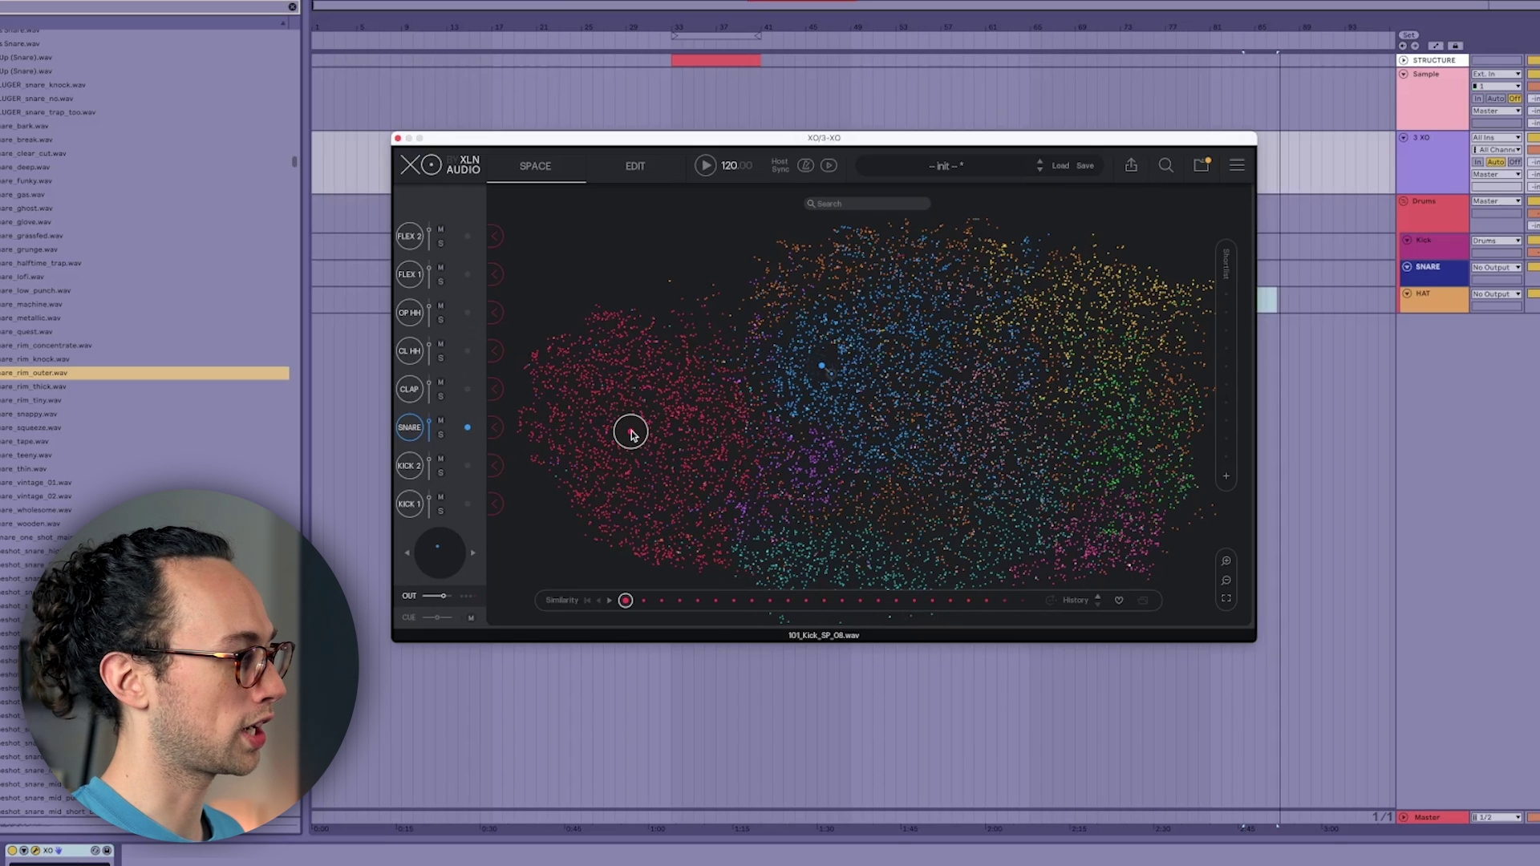
pyautogui.moveTo(630, 433); pyautogui.dragTo(637, 427)
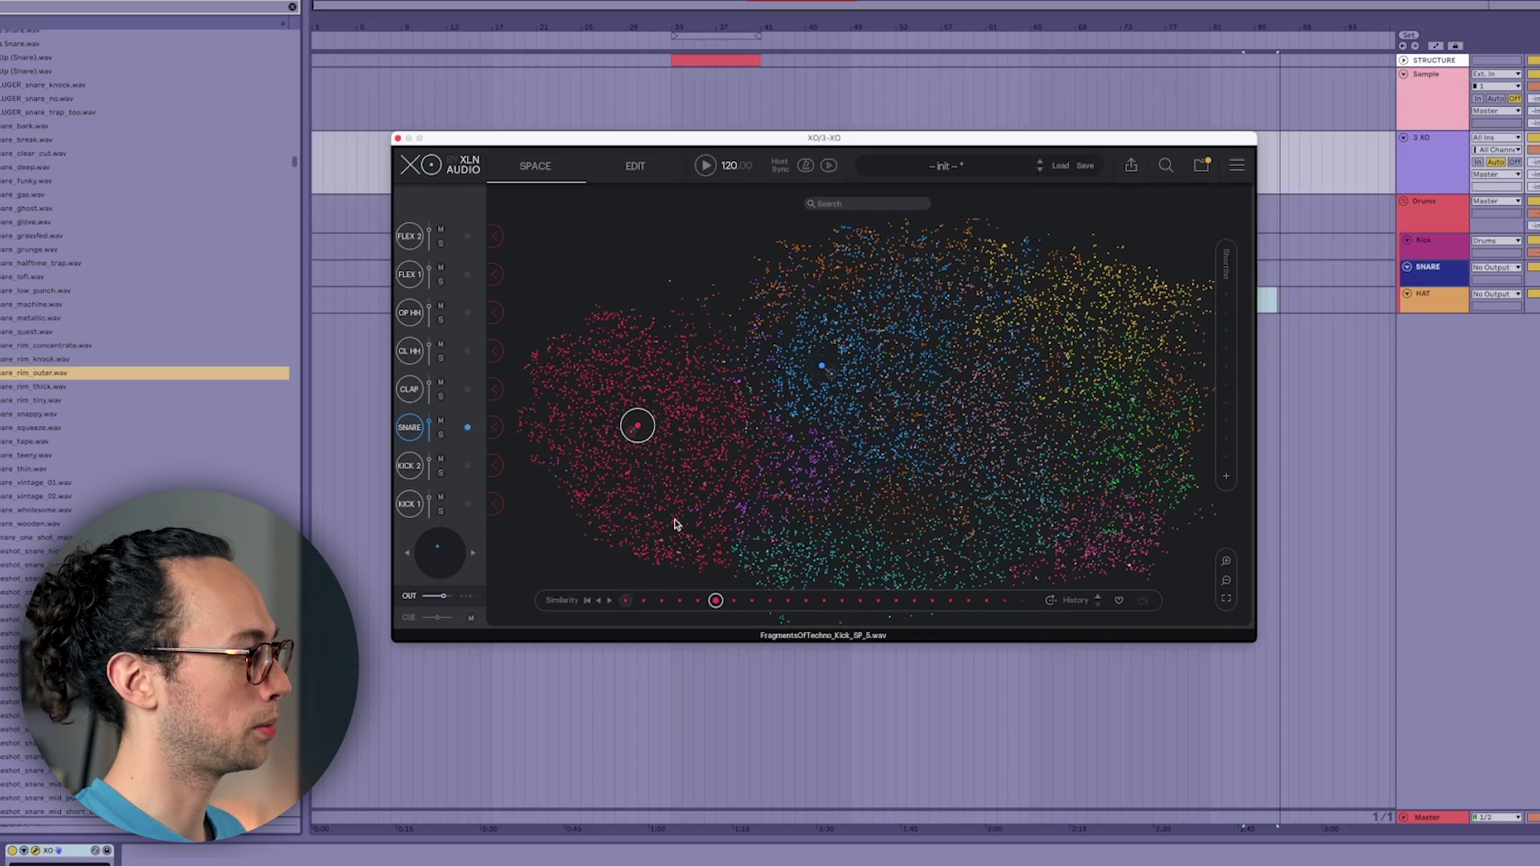
pyautogui.click(496, 505)
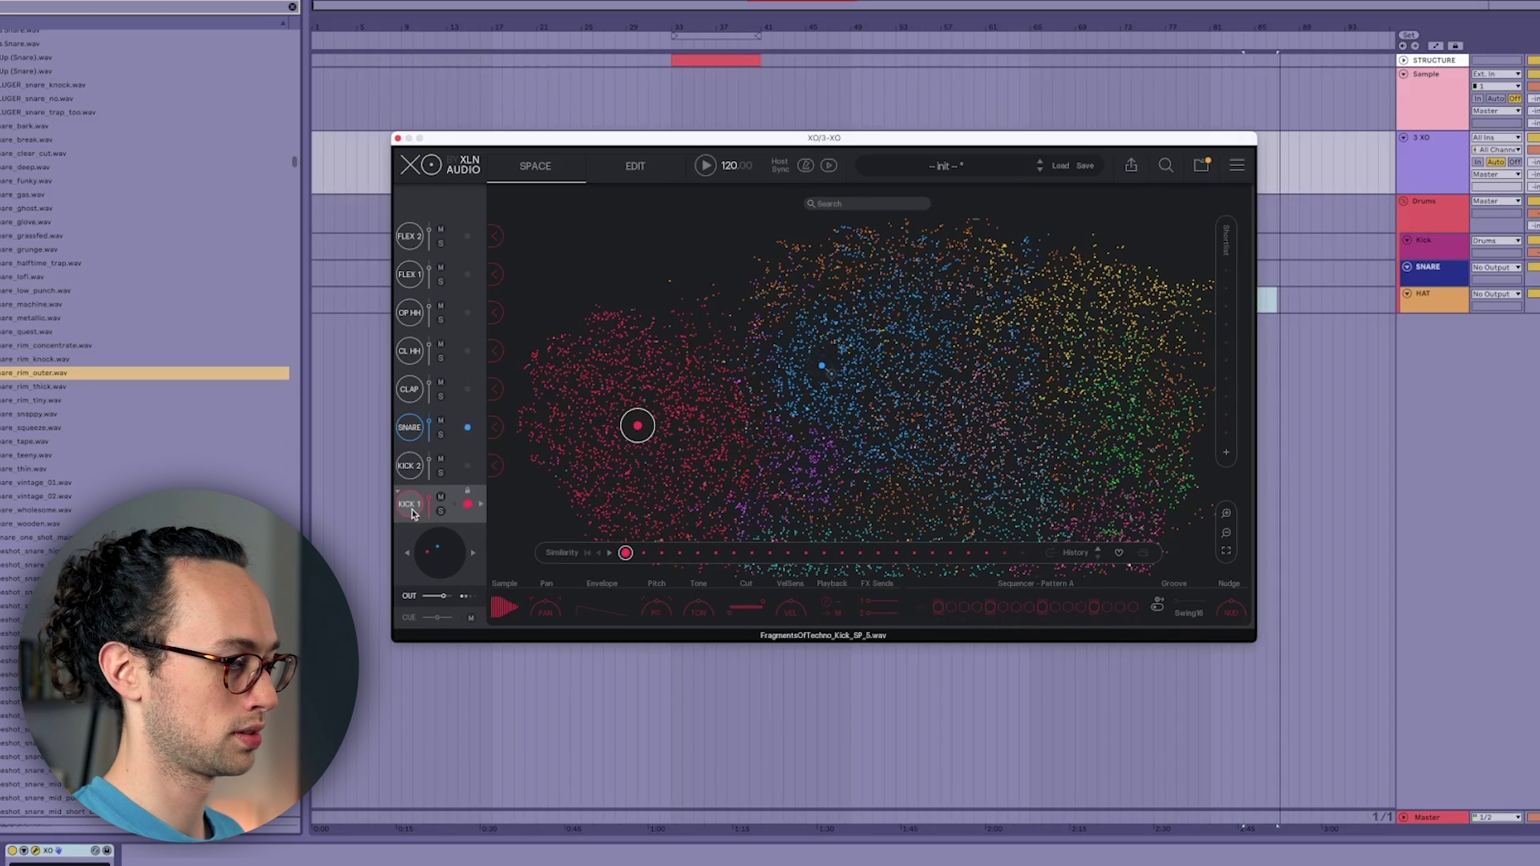
pyautogui.click(1104, 295)
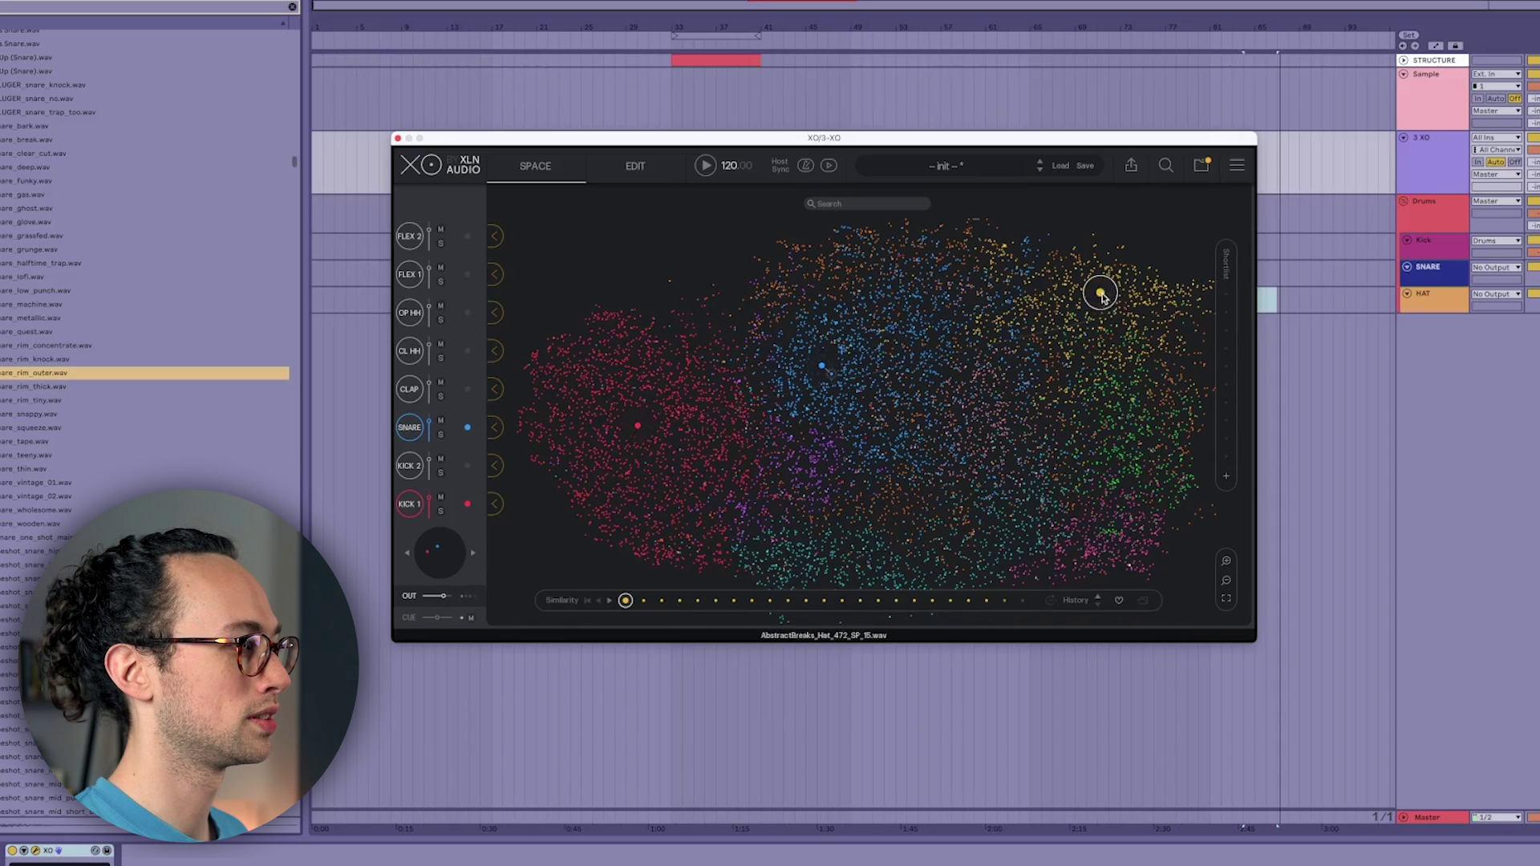
pyautogui.click(495, 351)
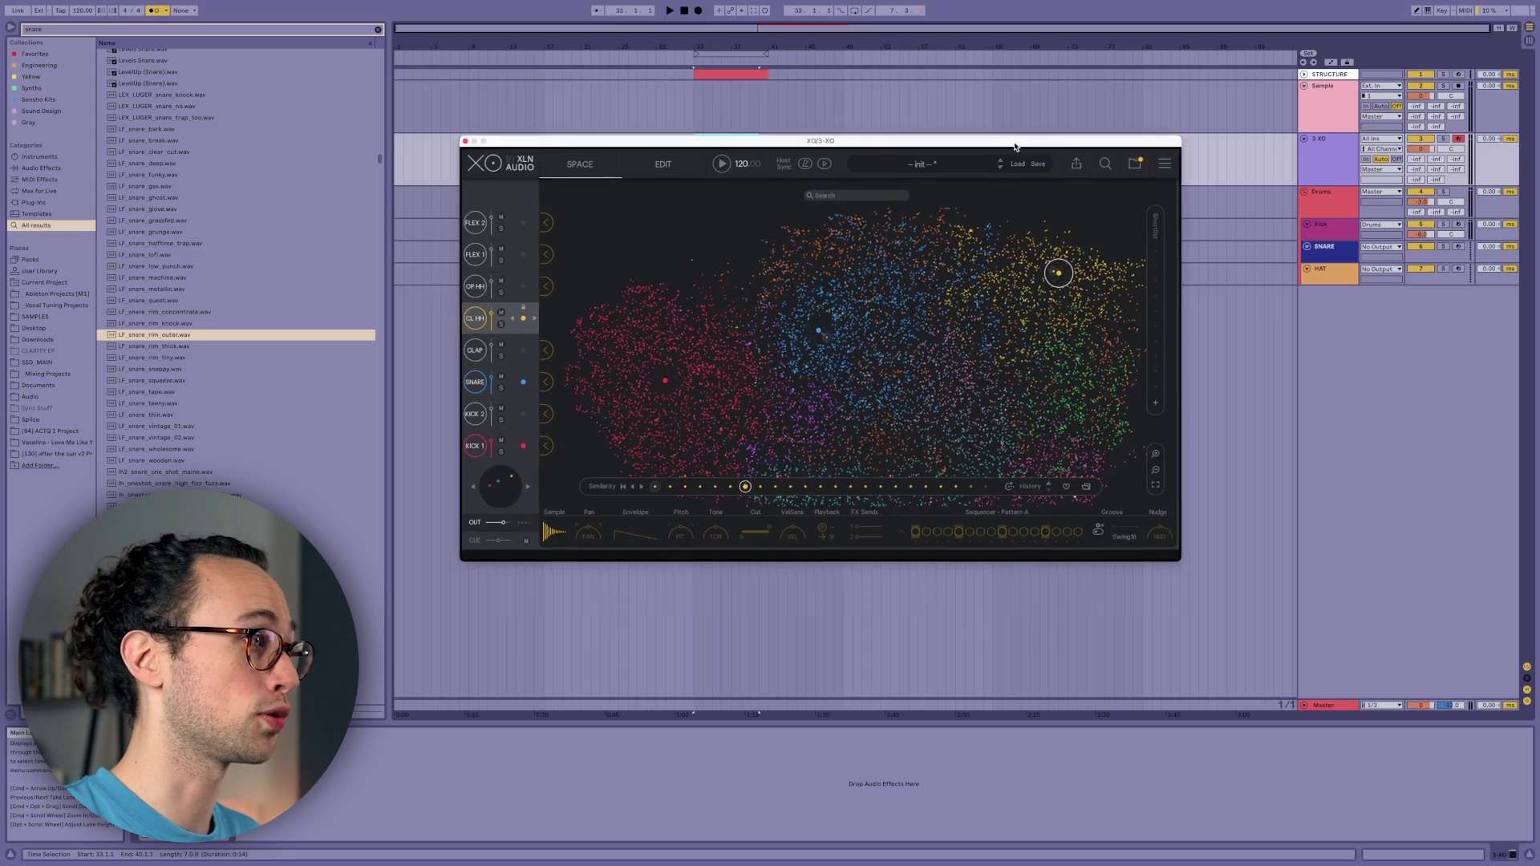
# Step: End the time selection at bar 39, disable the metronome and record a short XO 3 clip
pyautogui.moveTo(729, 139); pyautogui.dragTo(732, 192)
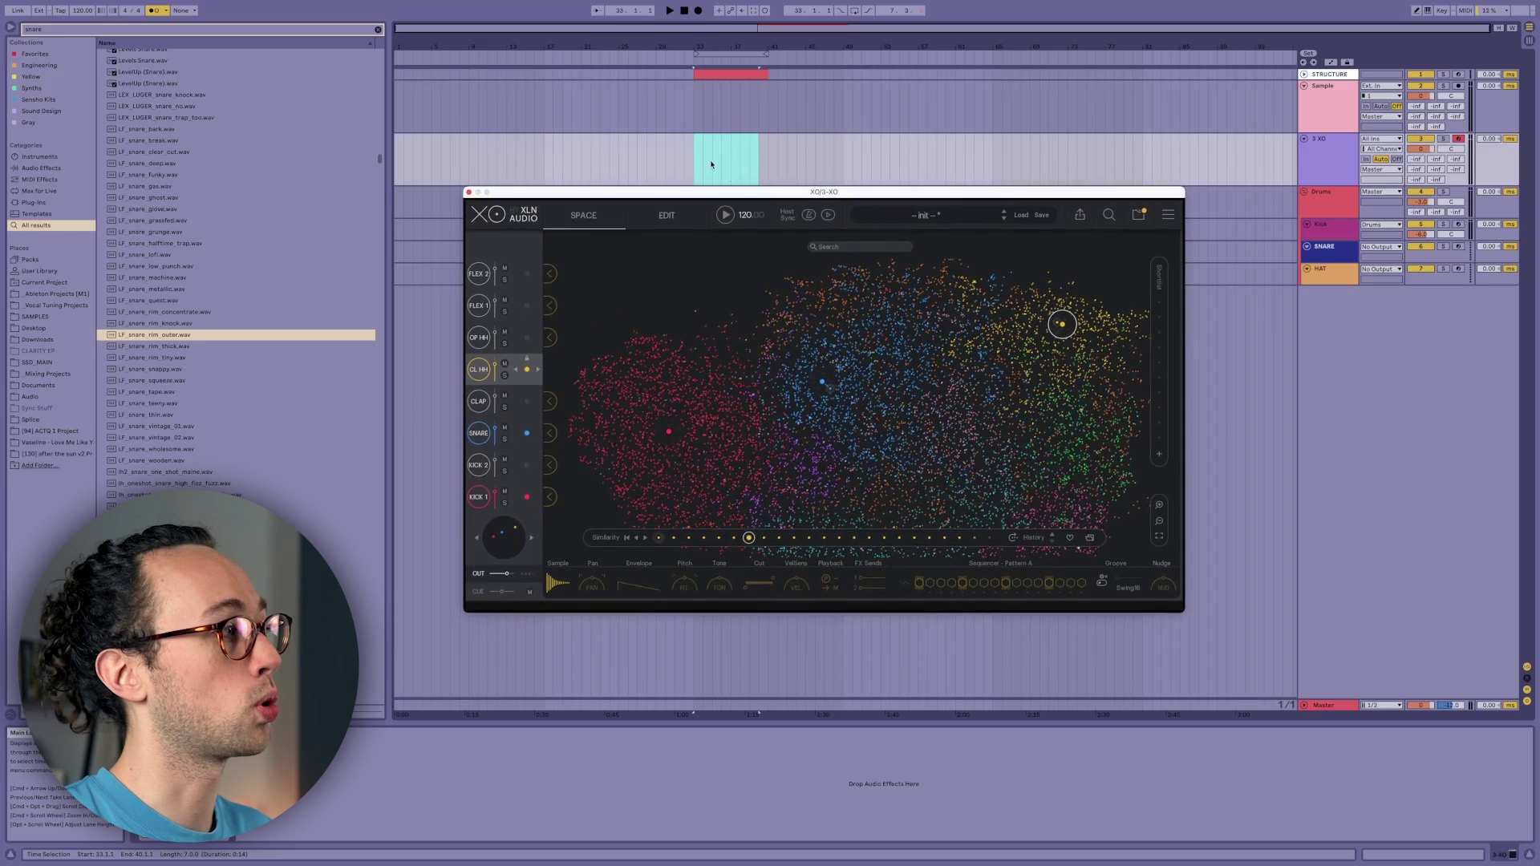
pyautogui.keyDown('shift'); pyautogui.click(753, 157); pyautogui.keyUp('shift')
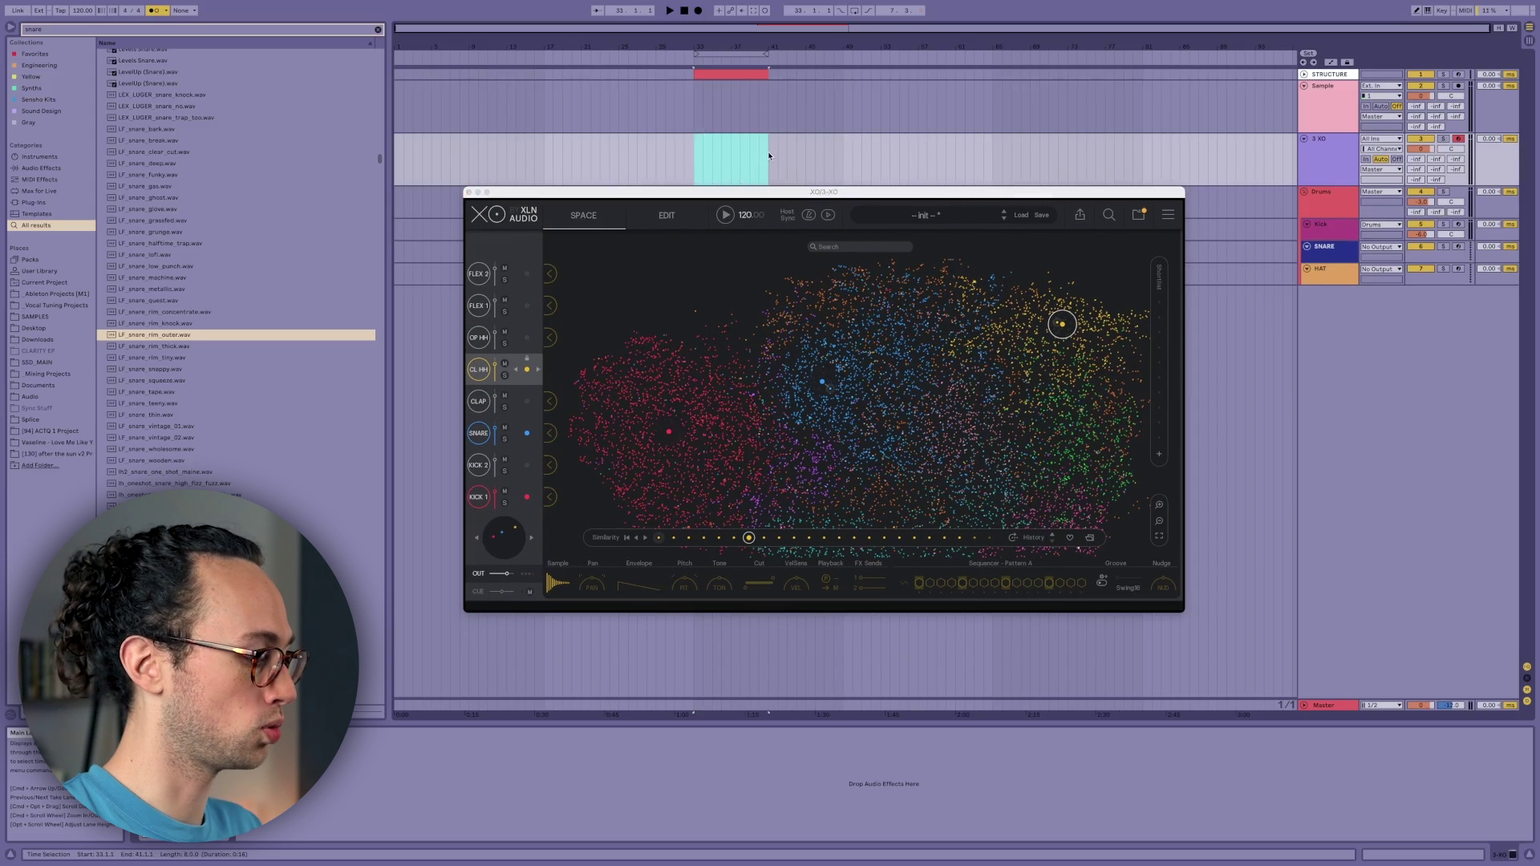
pyautogui.press('F9')
pyautogui.click(152, 11)
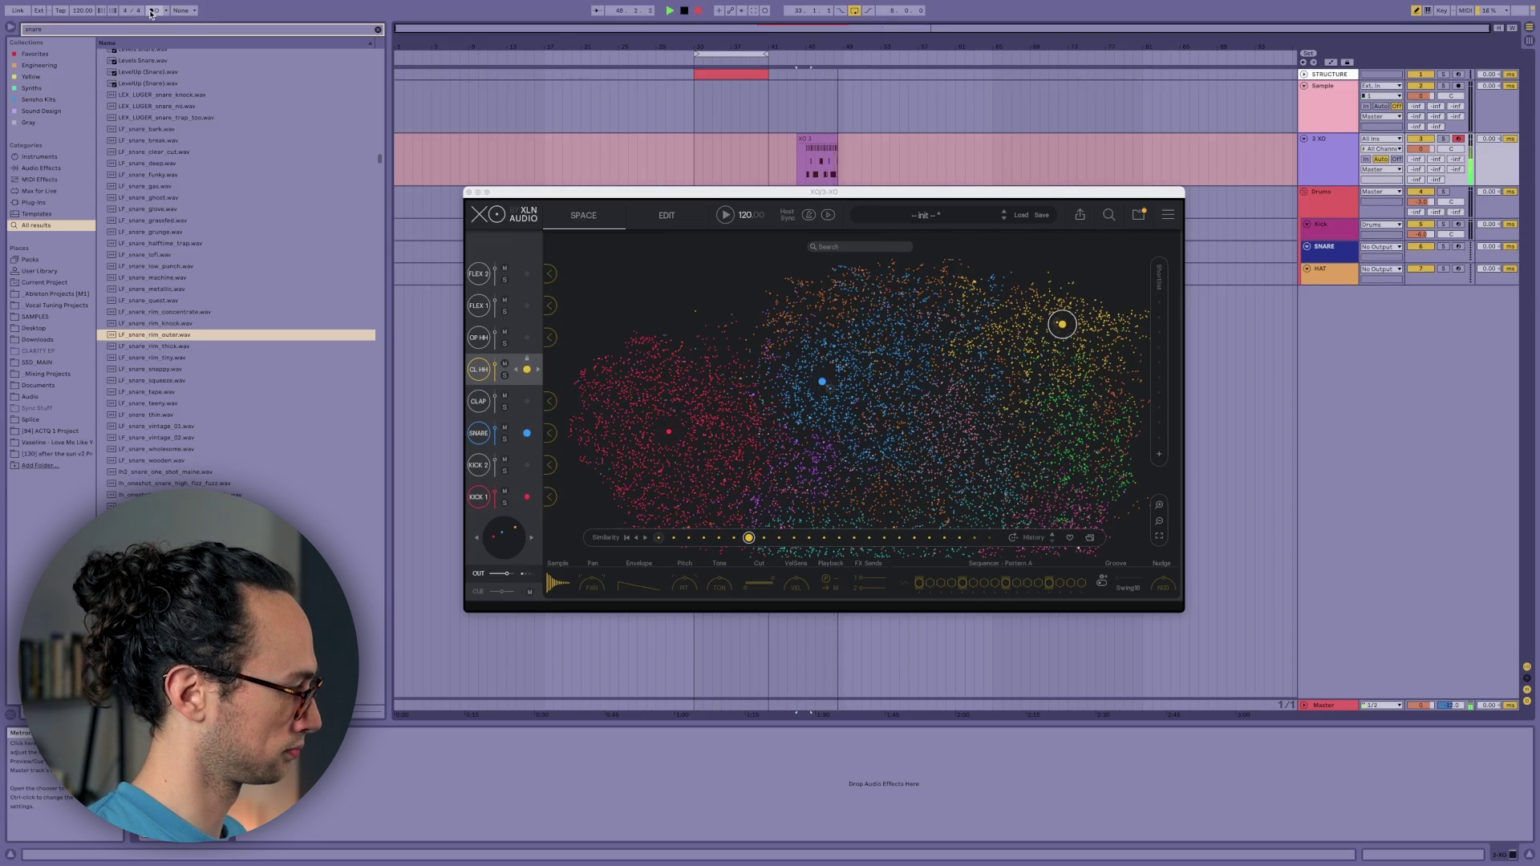
pyautogui.press('space')
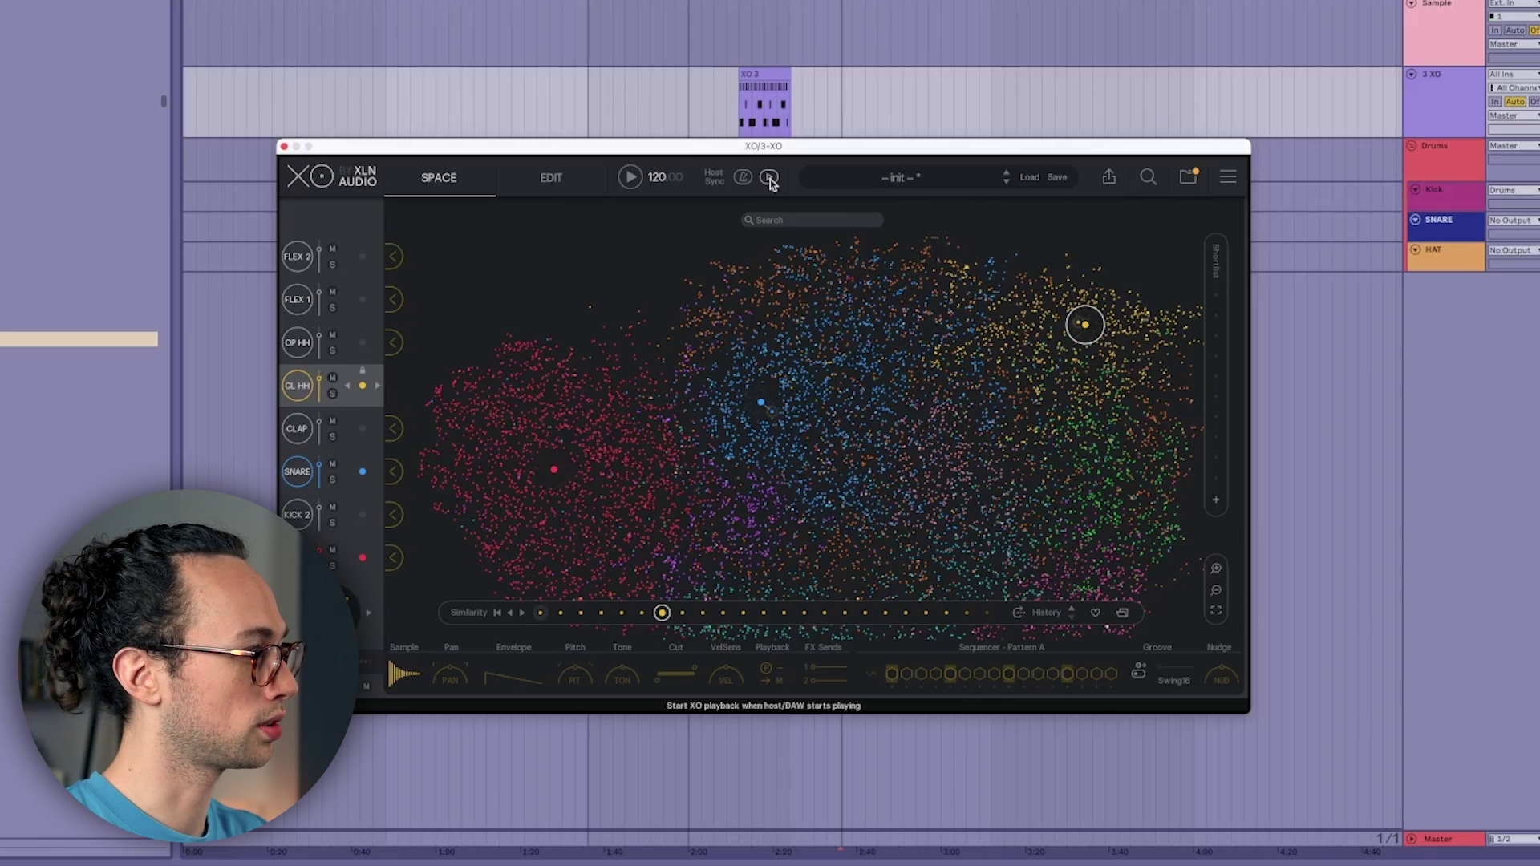
# Step: Enable Host Sync so XO follows Live at 80 BPM, then switch to the Edit page
pyautogui.click(769, 180)
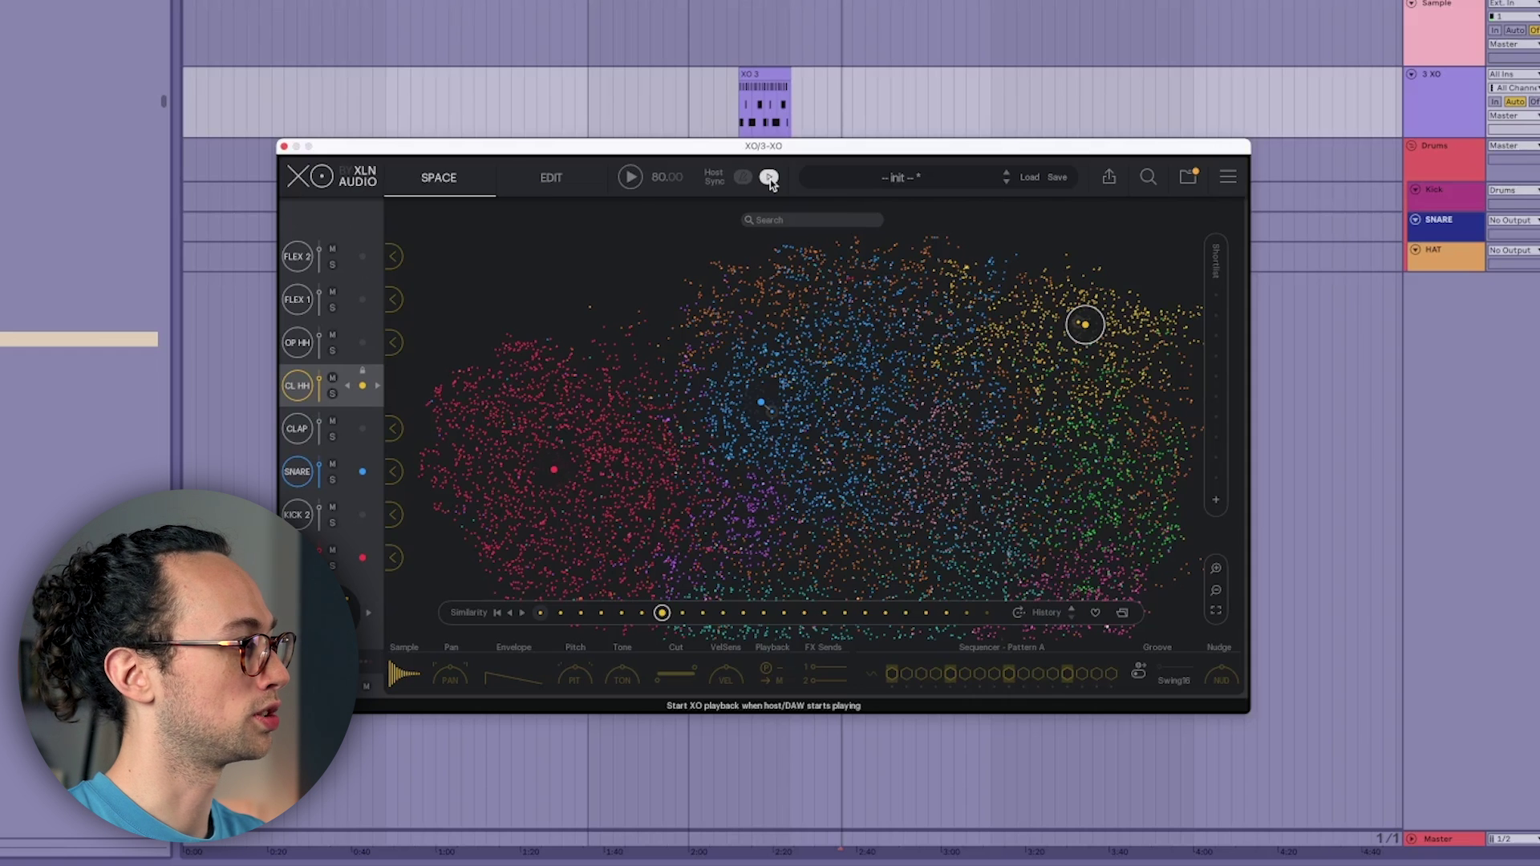
pyautogui.click(564, 188)
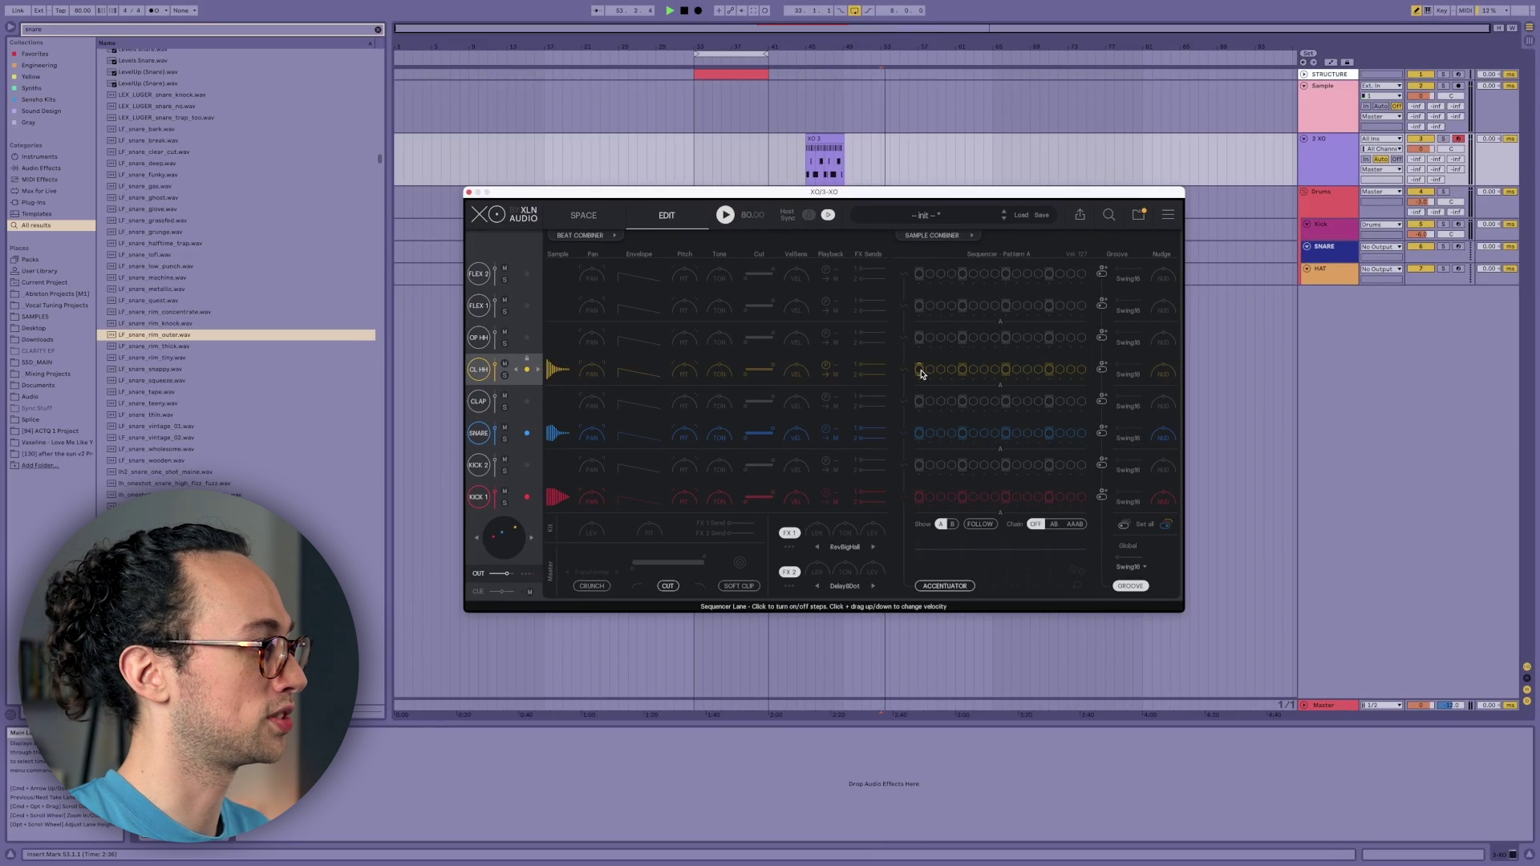
# Step: Place closed hi-hats on odd steps 1–15, a snare on step 13 and a kick on step 11
pyautogui.click(921, 372)
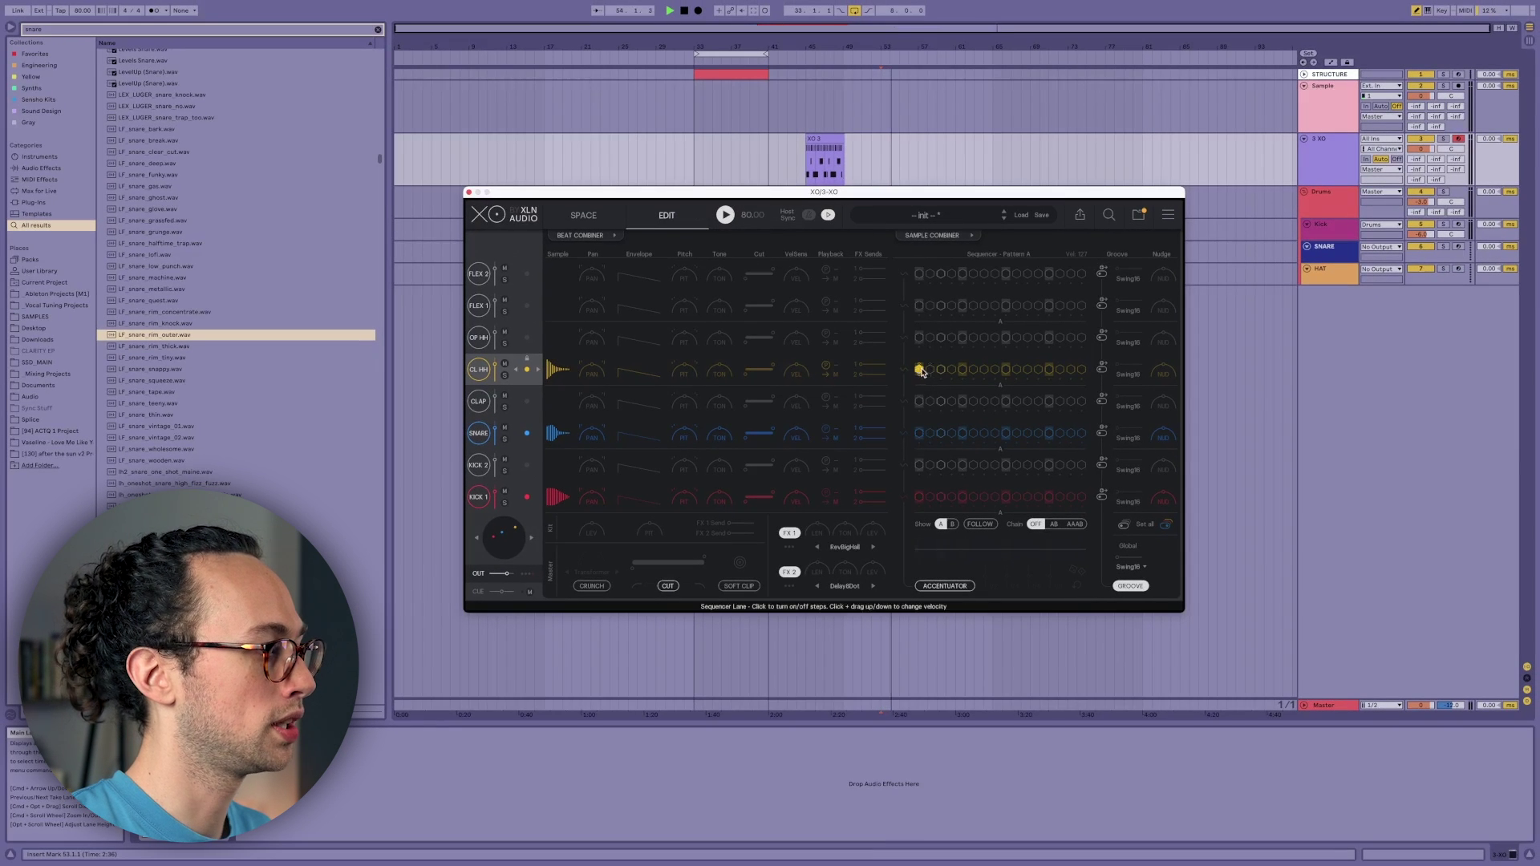
pyautogui.click(941, 371)
pyautogui.click(963, 371)
pyautogui.click(984, 370)
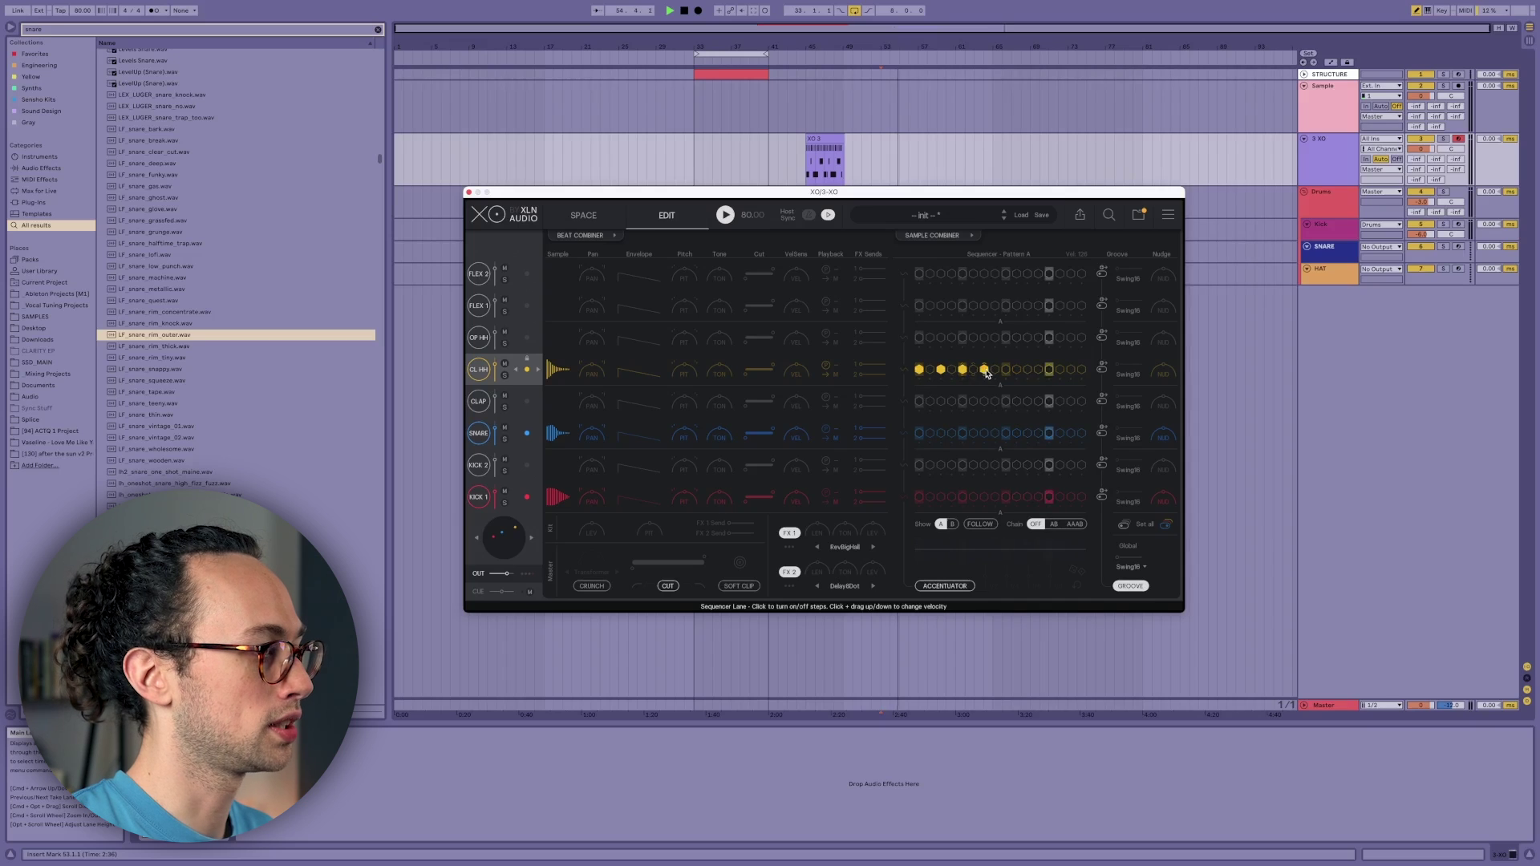
pyautogui.click(1005, 371)
pyautogui.click(1028, 370)
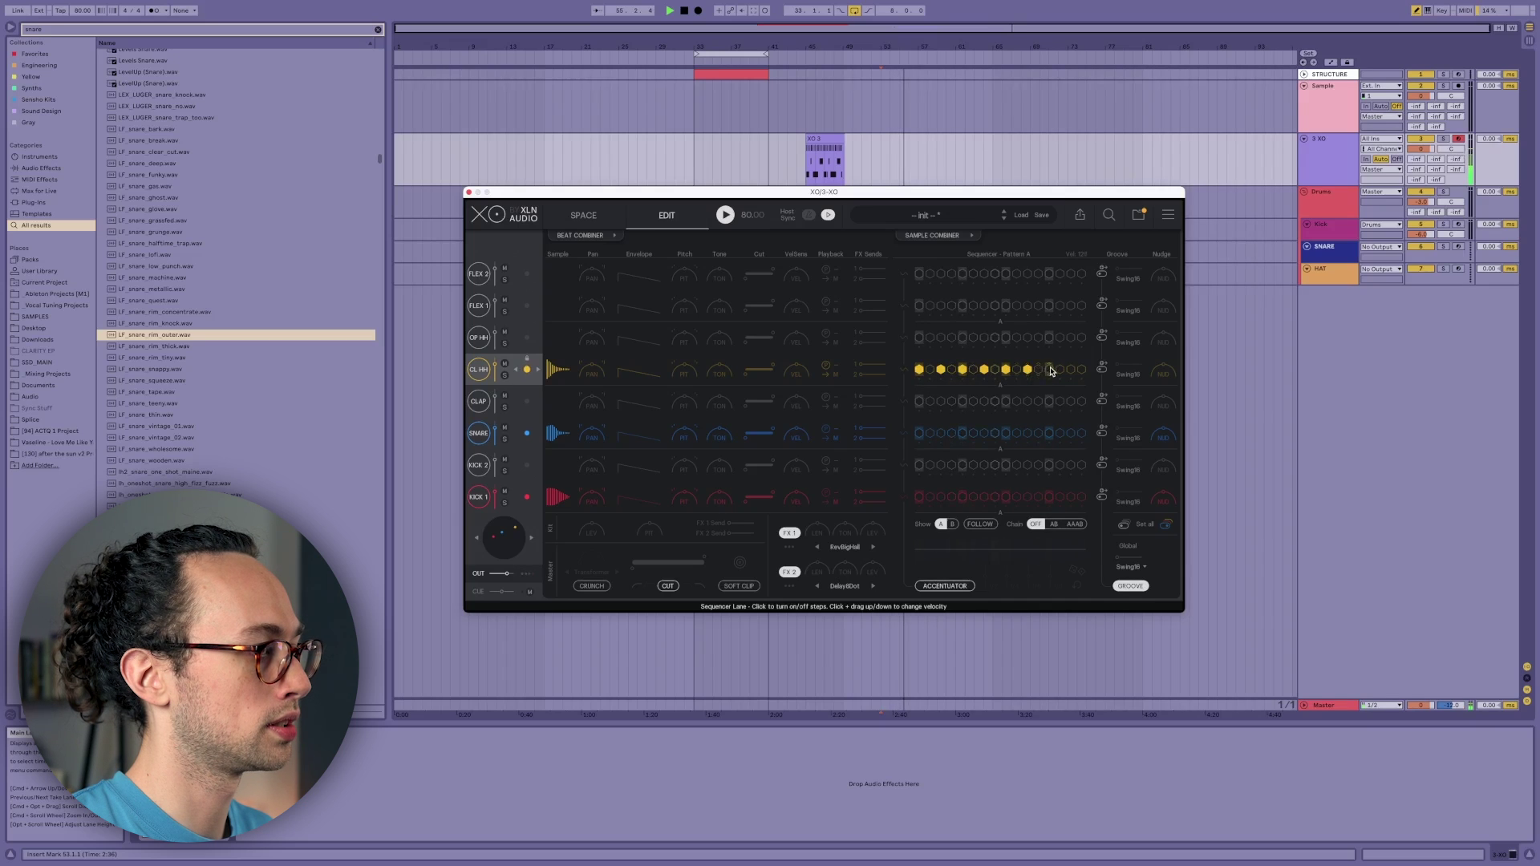
pyautogui.click(1049, 371)
pyautogui.click(1071, 371)
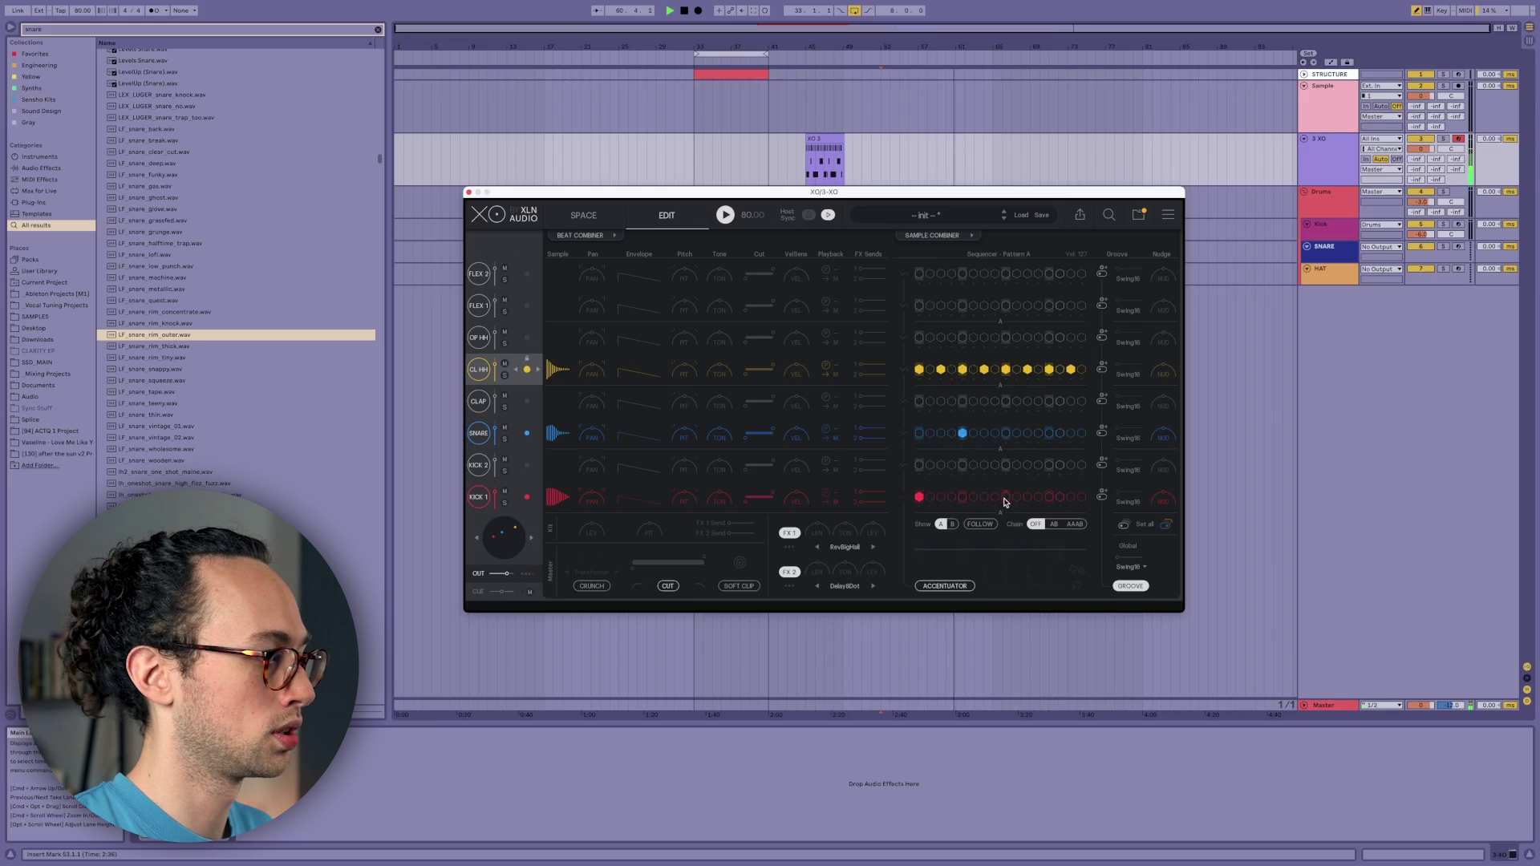
pyautogui.click(1049, 434)
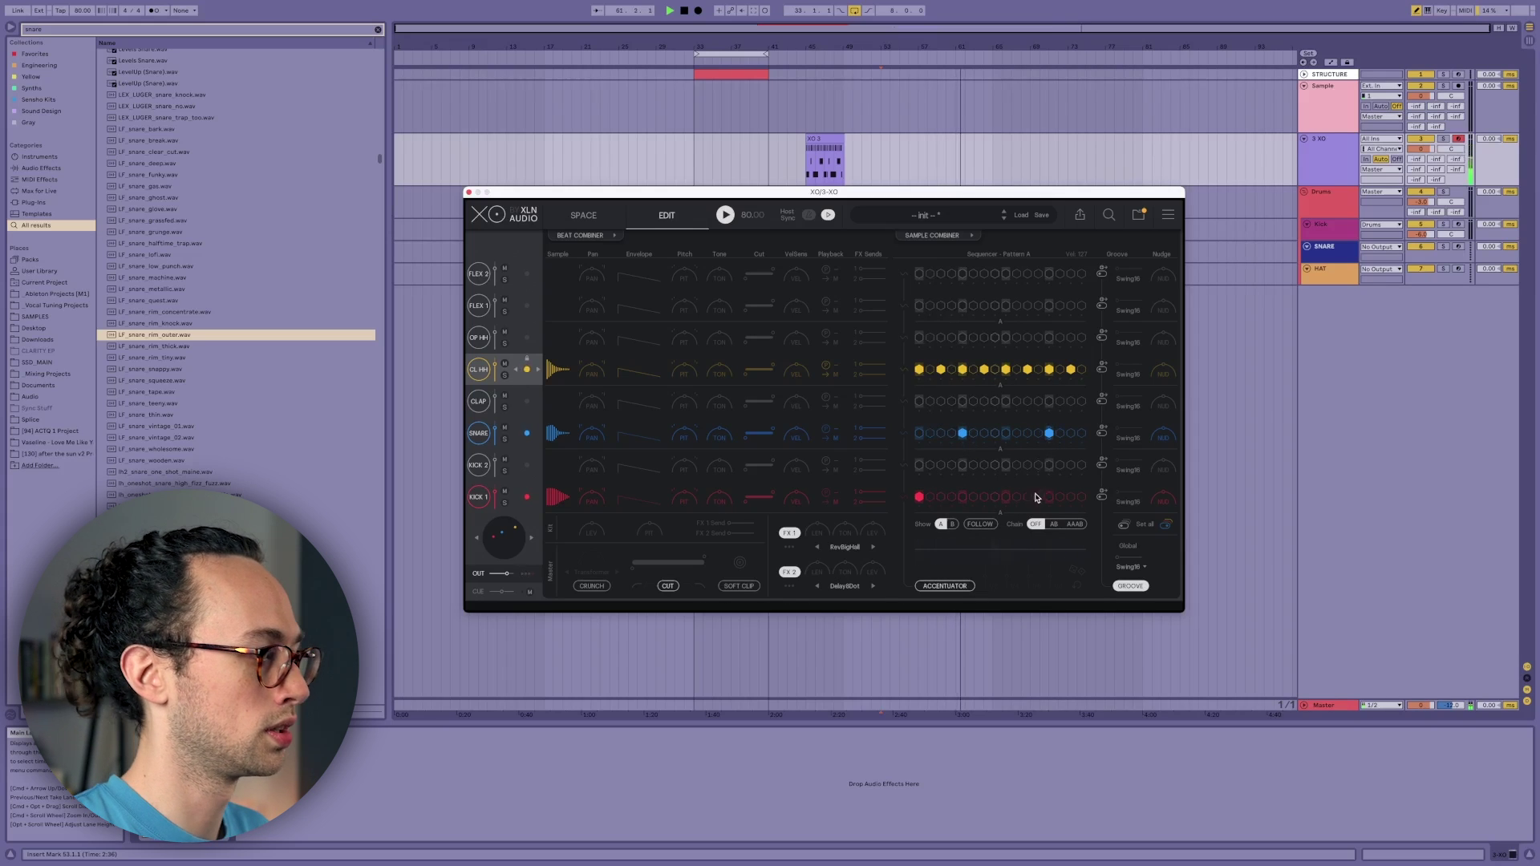
pyautogui.click(1028, 497)
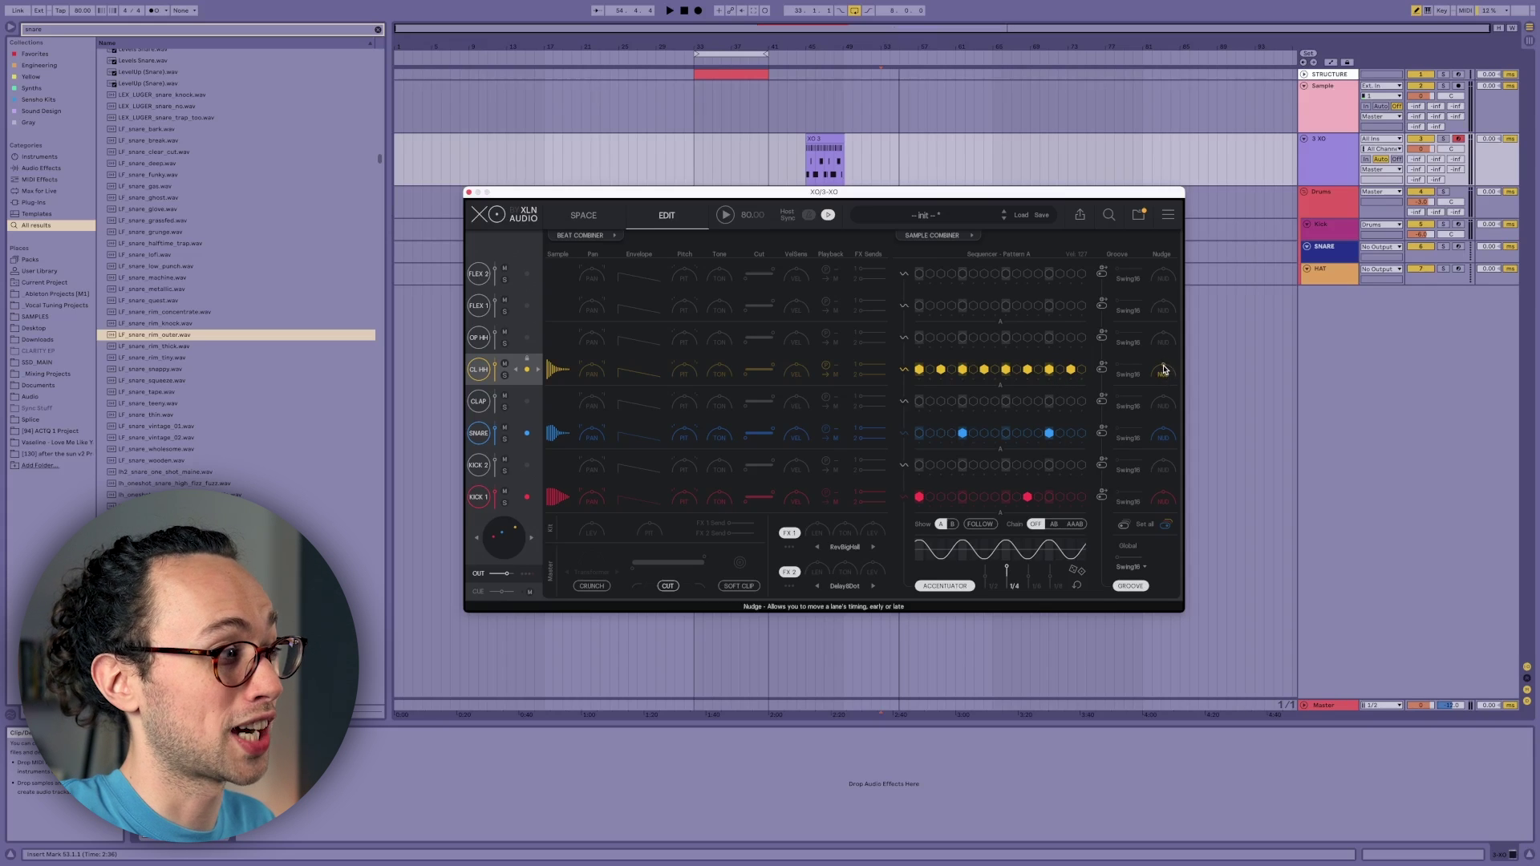
# Step: Nudge the CL HH timing to 37% and the snare timing to 10%, then play the beat
pyautogui.moveTo(1166, 361); pyautogui.dragTo(1174, 350)
pyautogui.moveTo(1165, 433); pyautogui.dragTo(1160, 444)
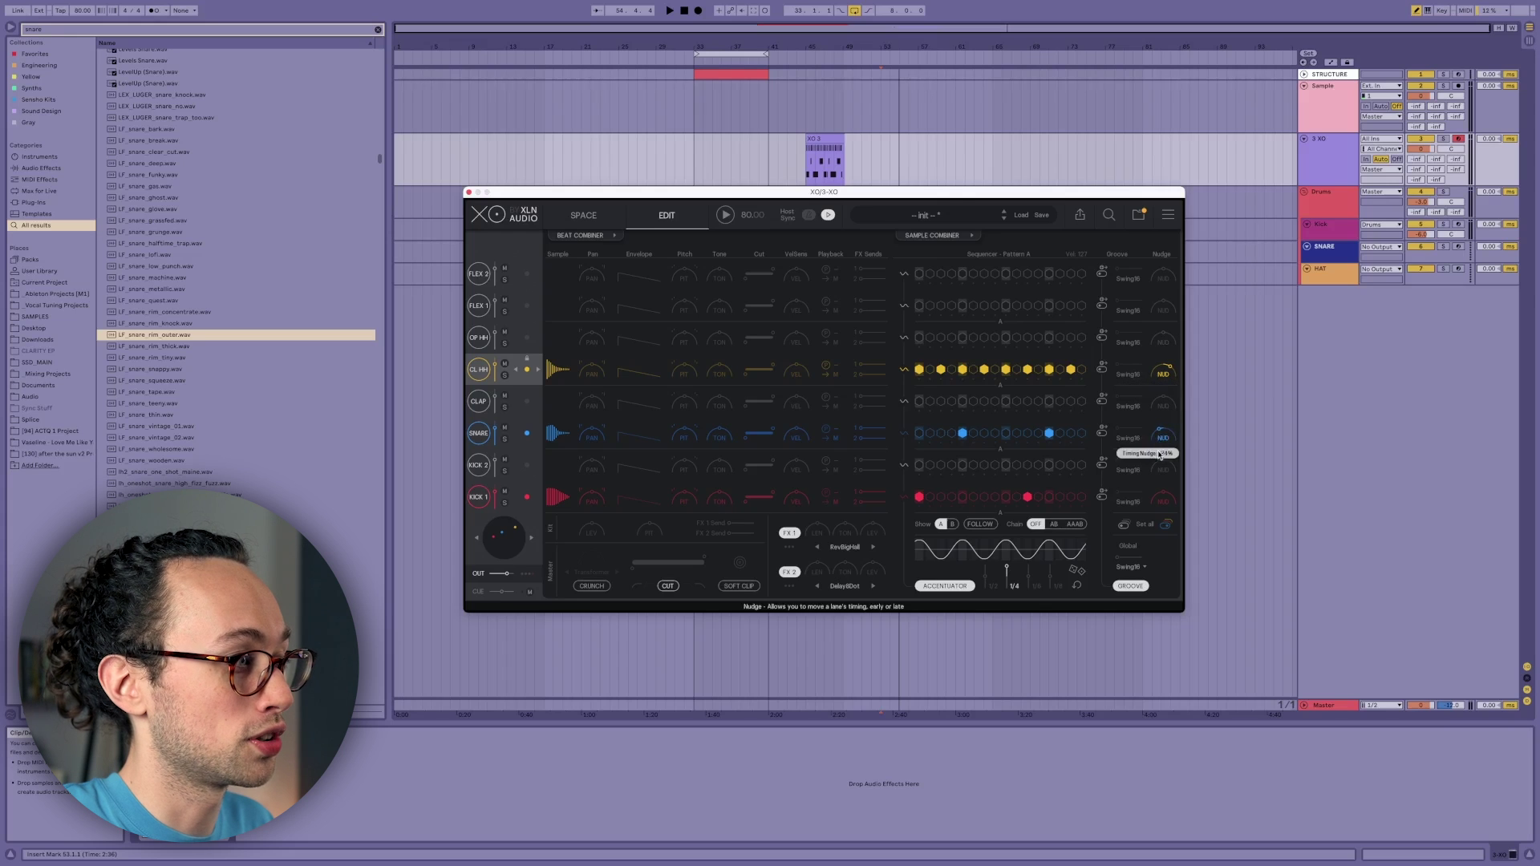
pyautogui.press('space')
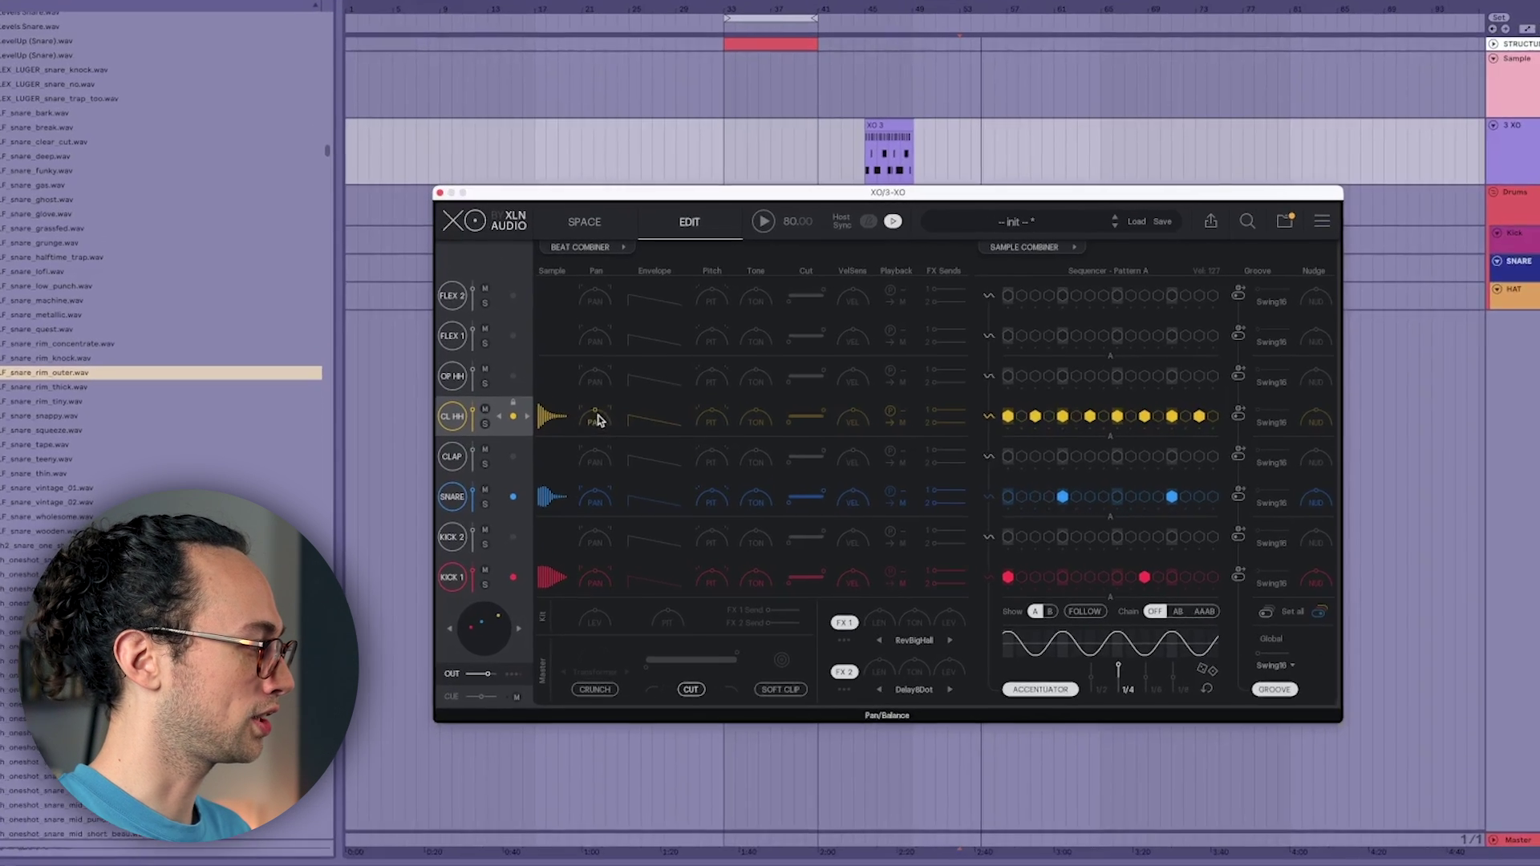
# Step: Shorten the CL HH decay to 17% and adjust a drum sound's pitch
pyautogui.moveTo(651, 423)
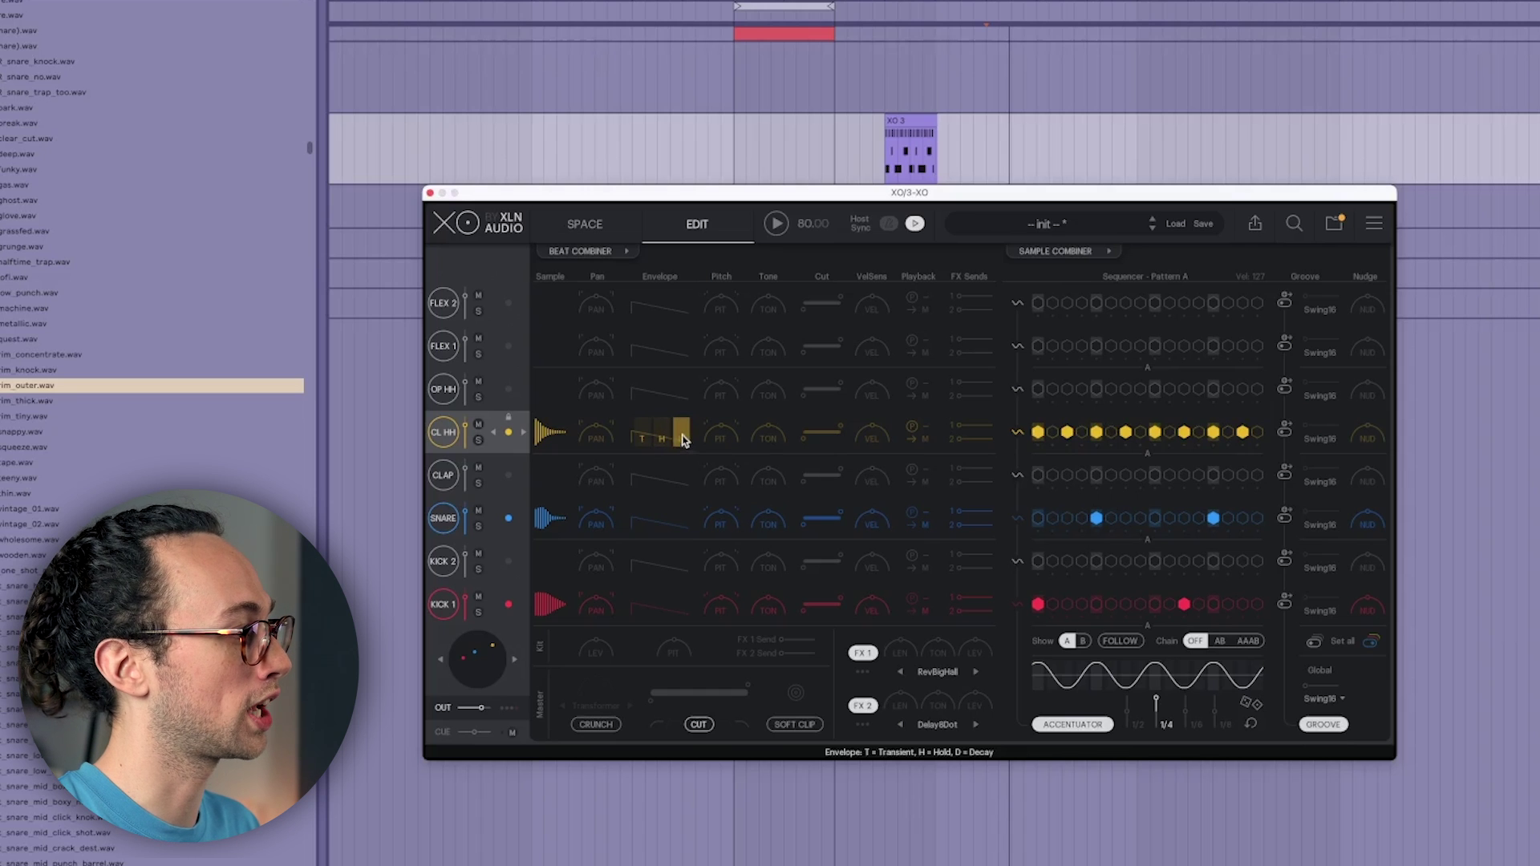
pyautogui.press('space')
pyautogui.moveTo(683, 440); pyautogui.dragTo(733, 469)
pyautogui.moveTo(764, 519); pyautogui.dragTo(767, 518)
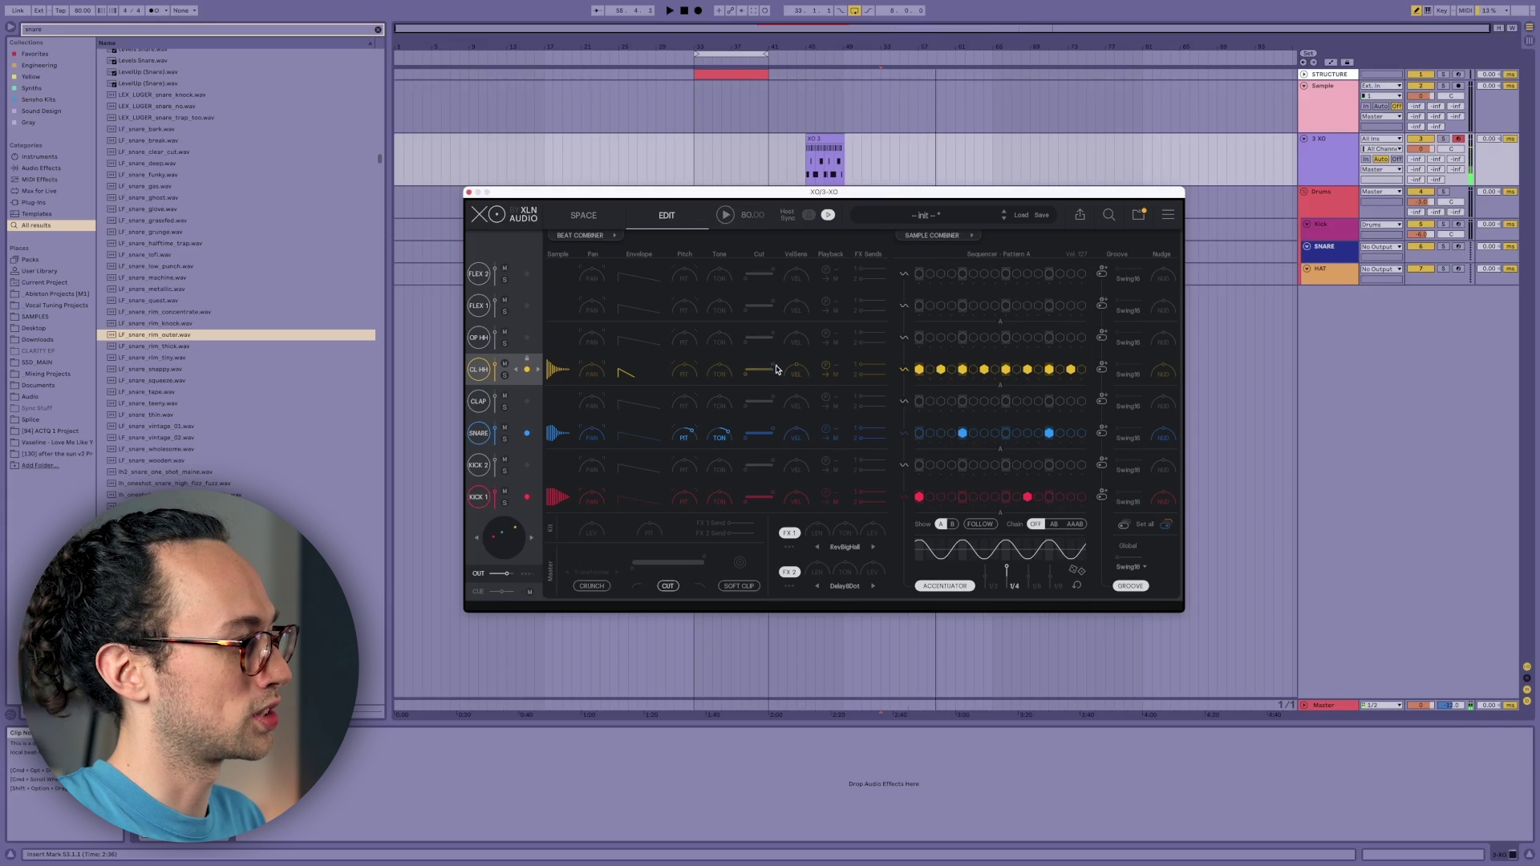
# Step: Set the closed hi-hat's cut filter to about 6016 Hz while listening to the beat
pyautogui.moveTo(768, 369); pyautogui.dragTo(769, 367)
pyautogui.press('space')
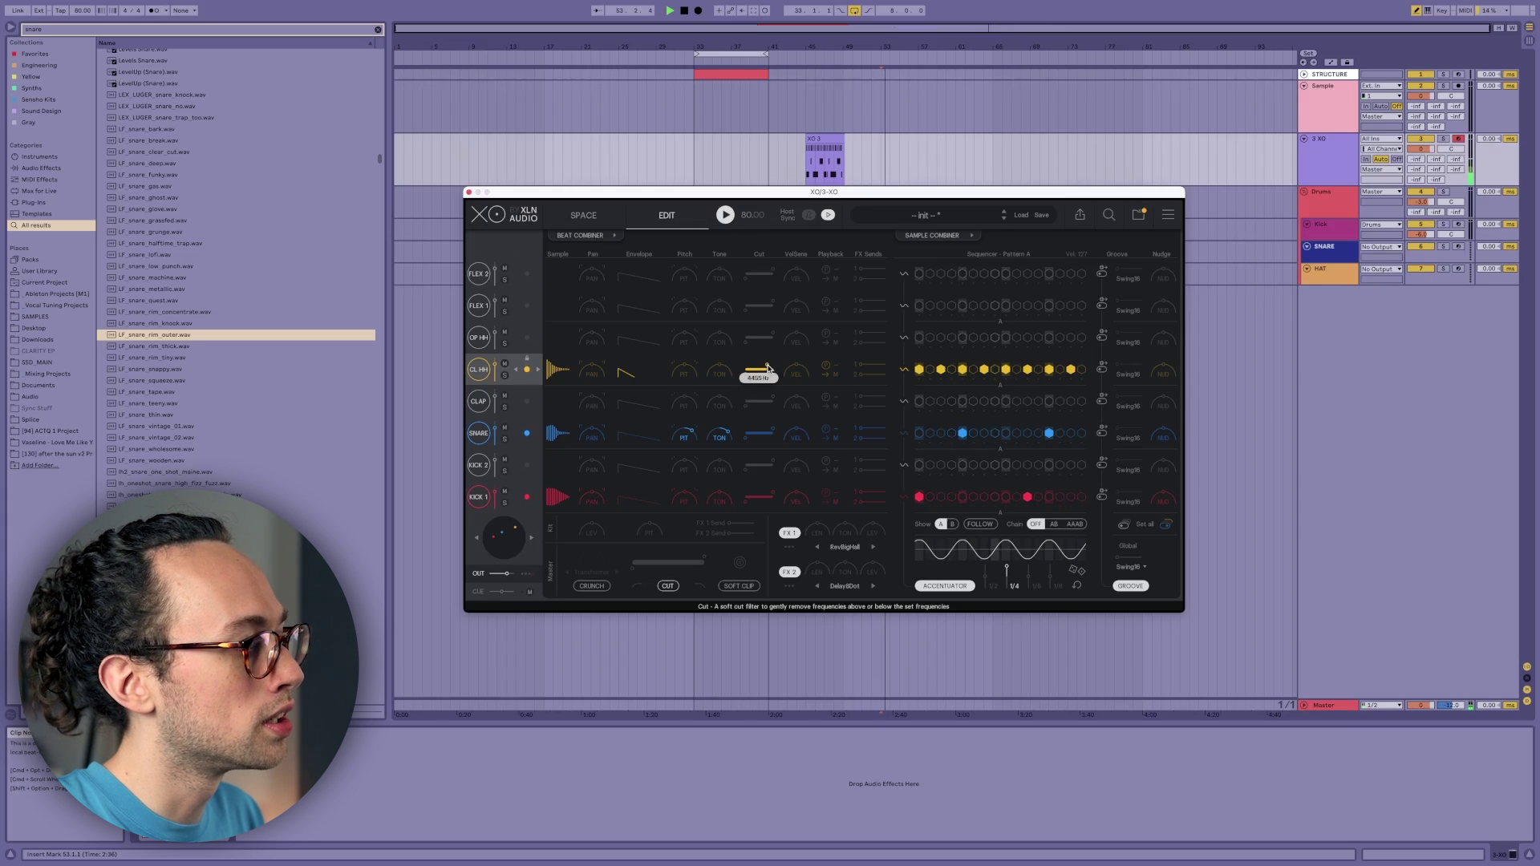
pyautogui.scroll(2, 768, 368)
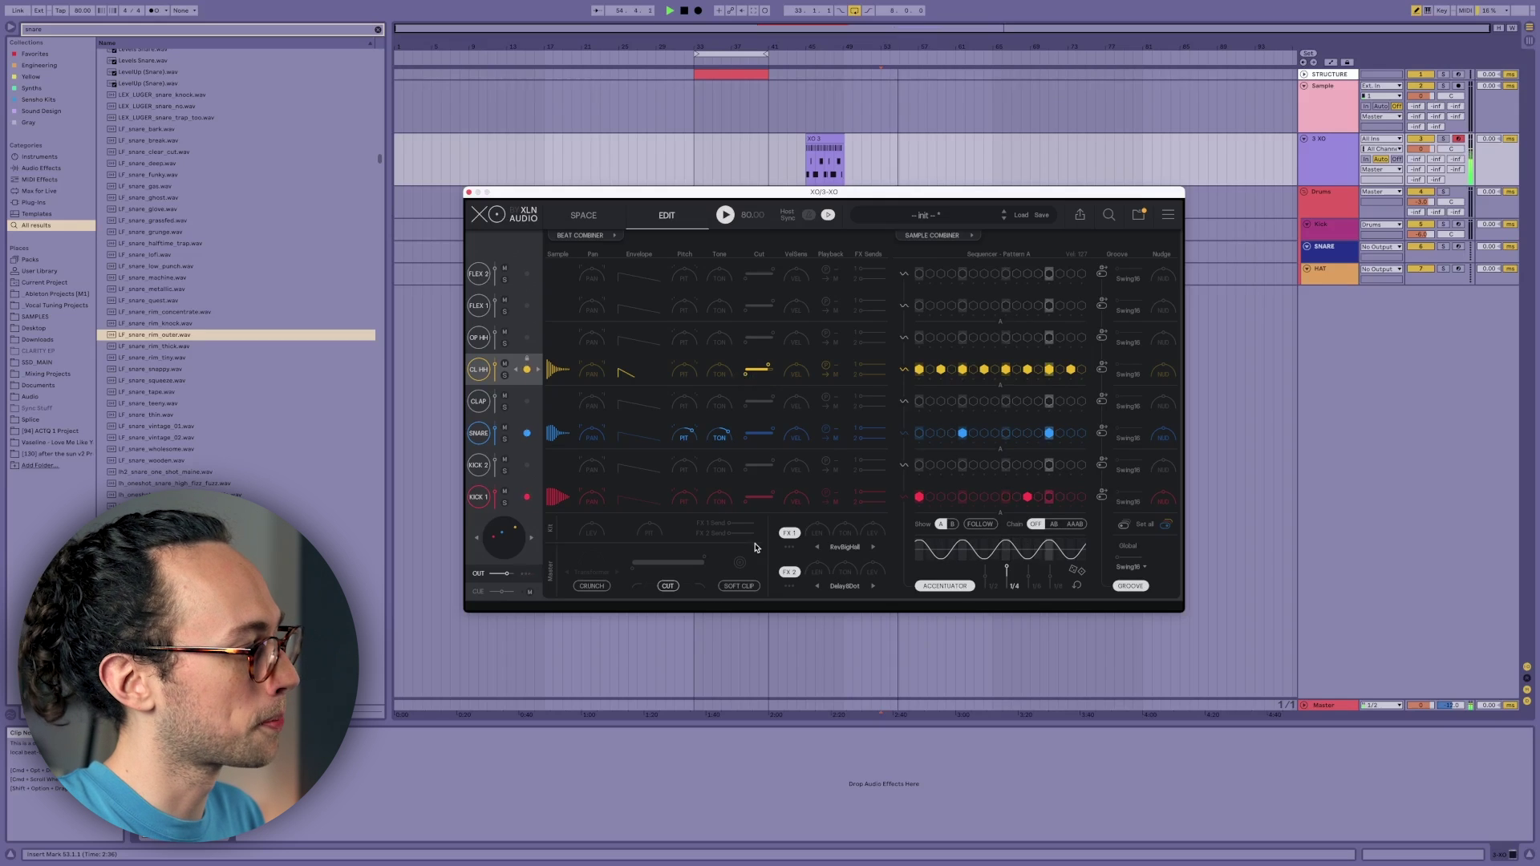
pyautogui.press('space')
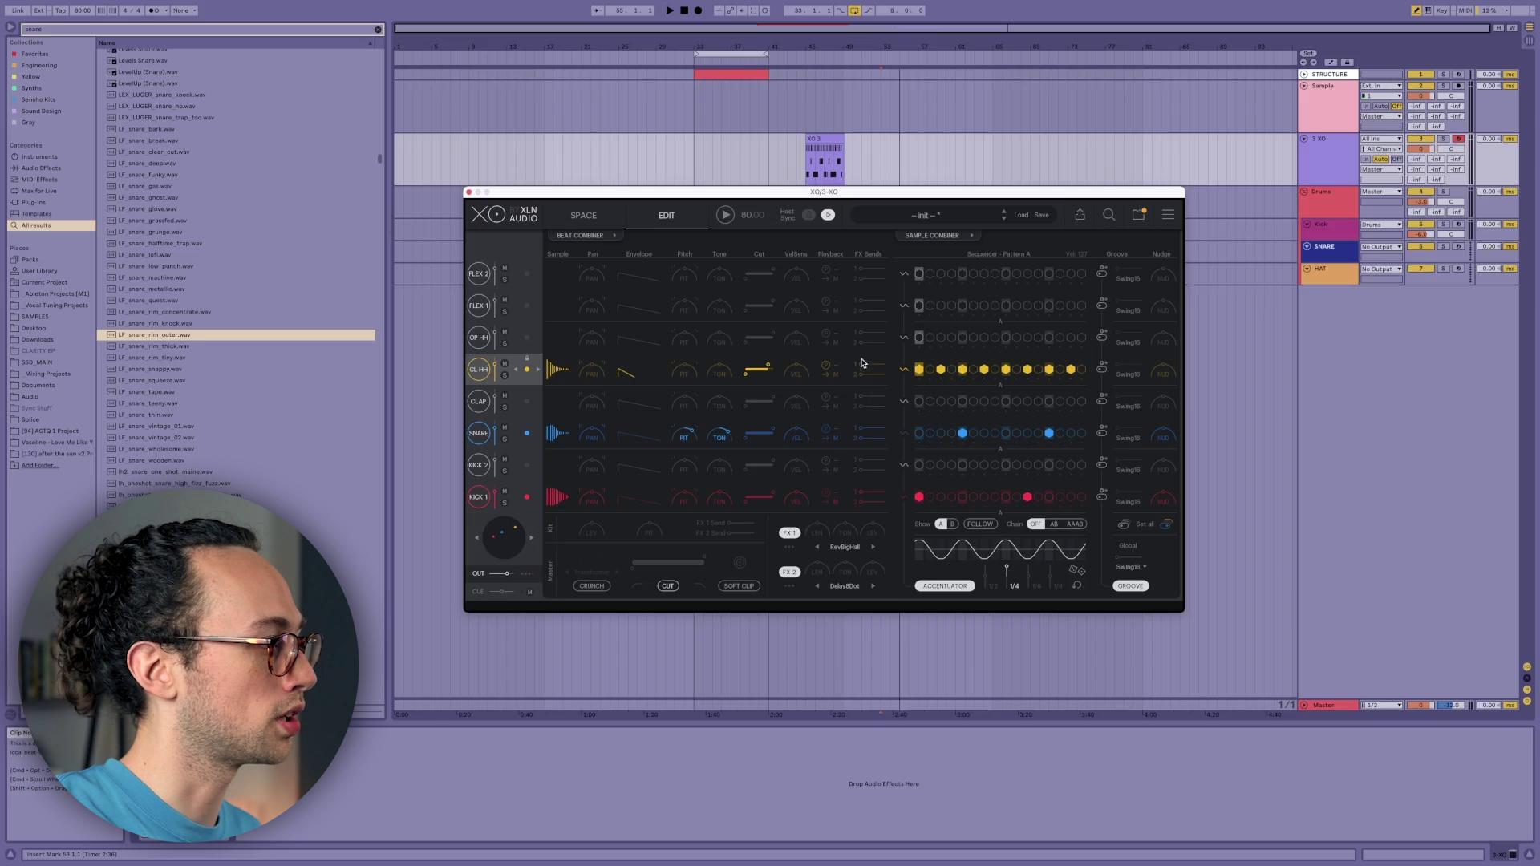
# Step: Send the snare 100% to FX 1 and raise the master Crunch to 53% during playback
pyautogui.moveTo(862, 428); pyautogui.dragTo(896, 431)
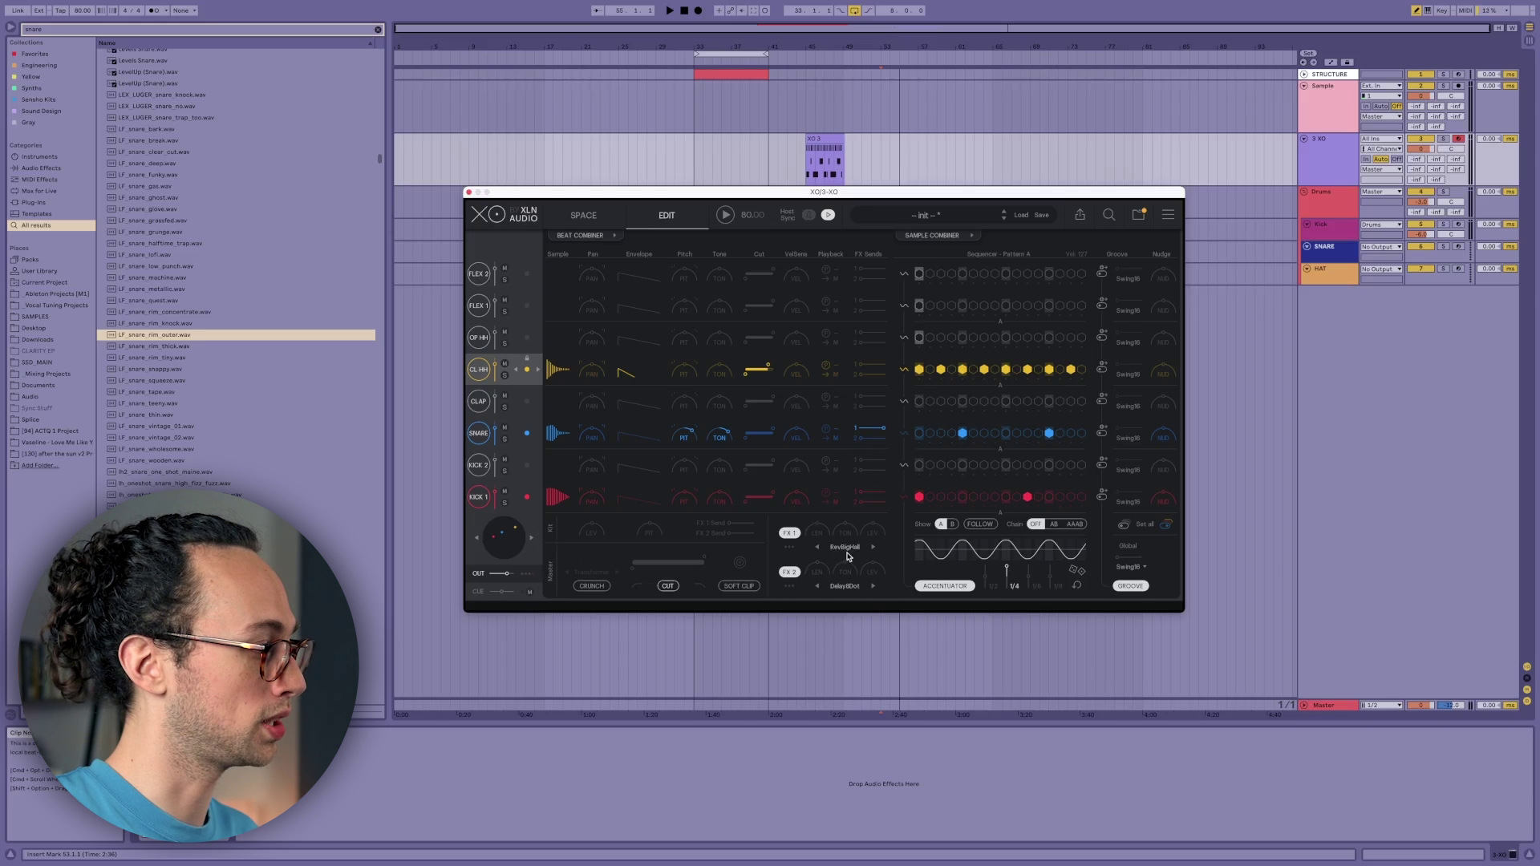
pyautogui.press('space')
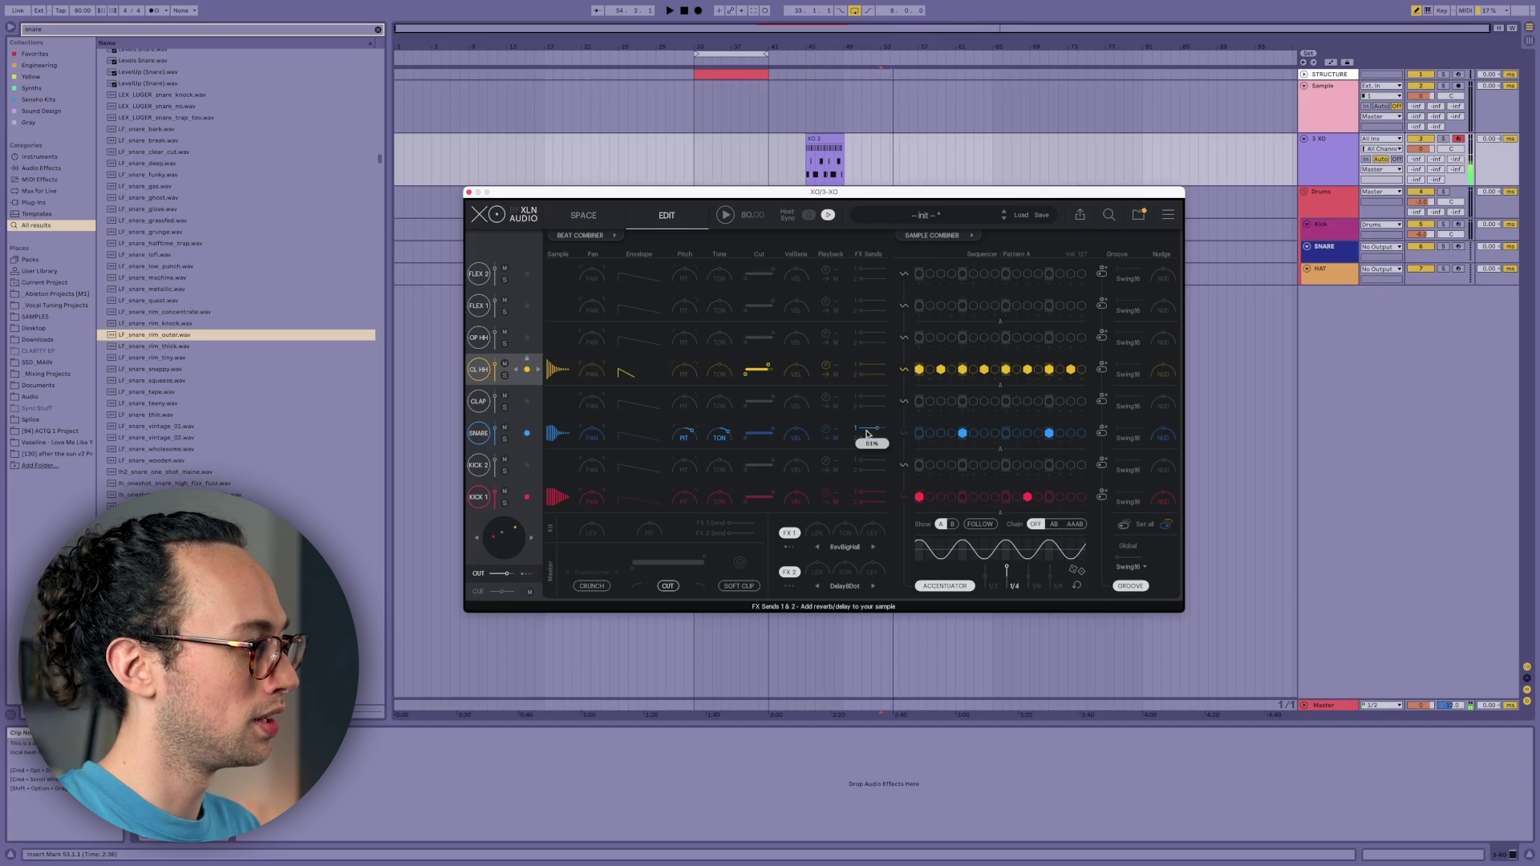
pyautogui.press('space')
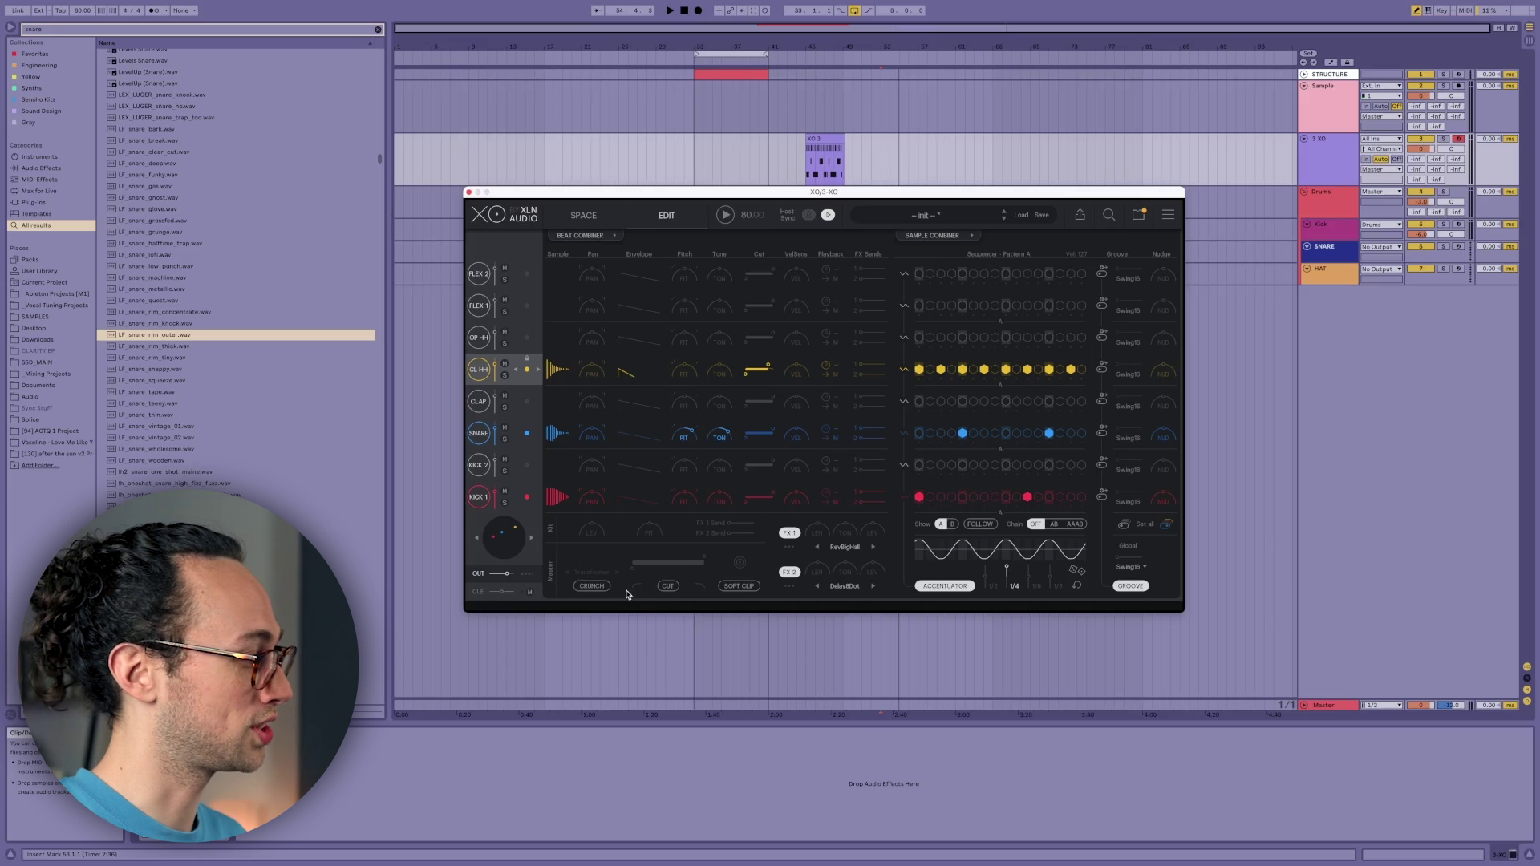
pyautogui.press('space')
pyautogui.moveTo(590, 565); pyautogui.dragTo(606, 481)
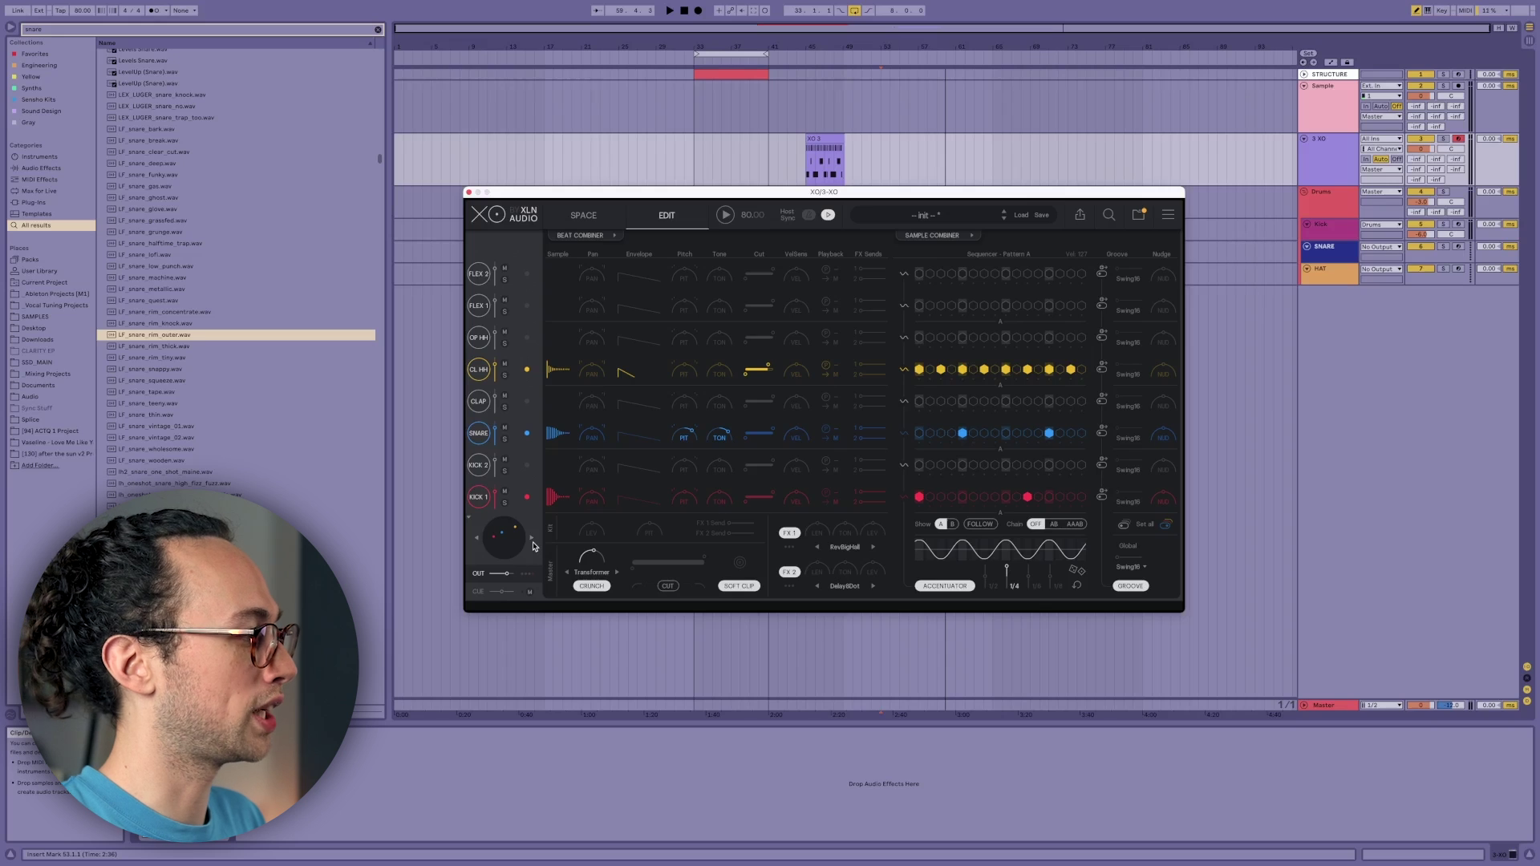
# Step: Step the kit-similarity control forward four times during playback to try alternative snare samples
pyautogui.click(533, 541)
pyautogui.press('space')
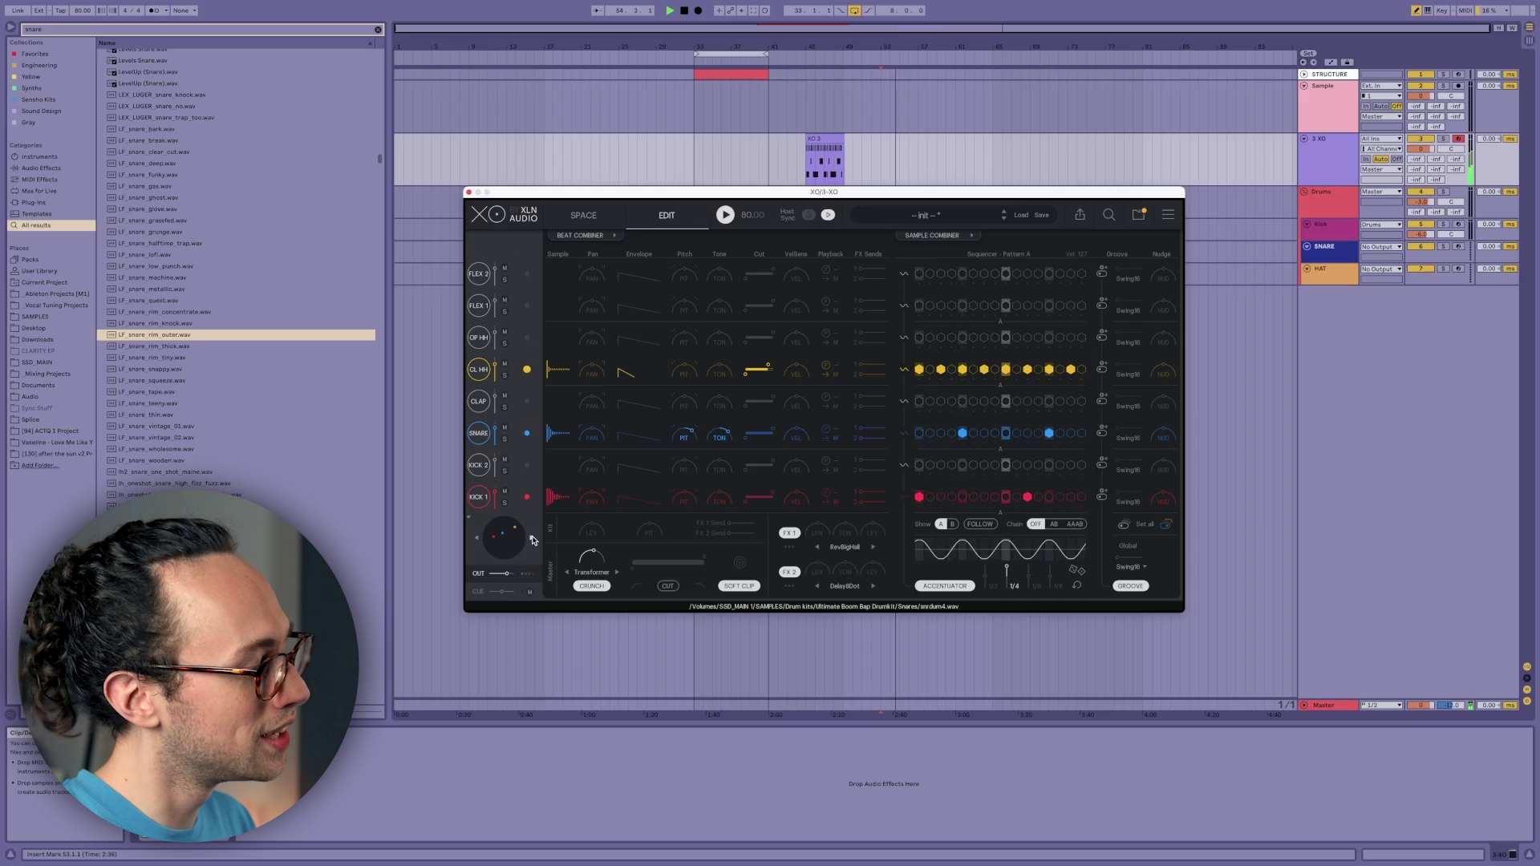
pyautogui.click(533, 540)
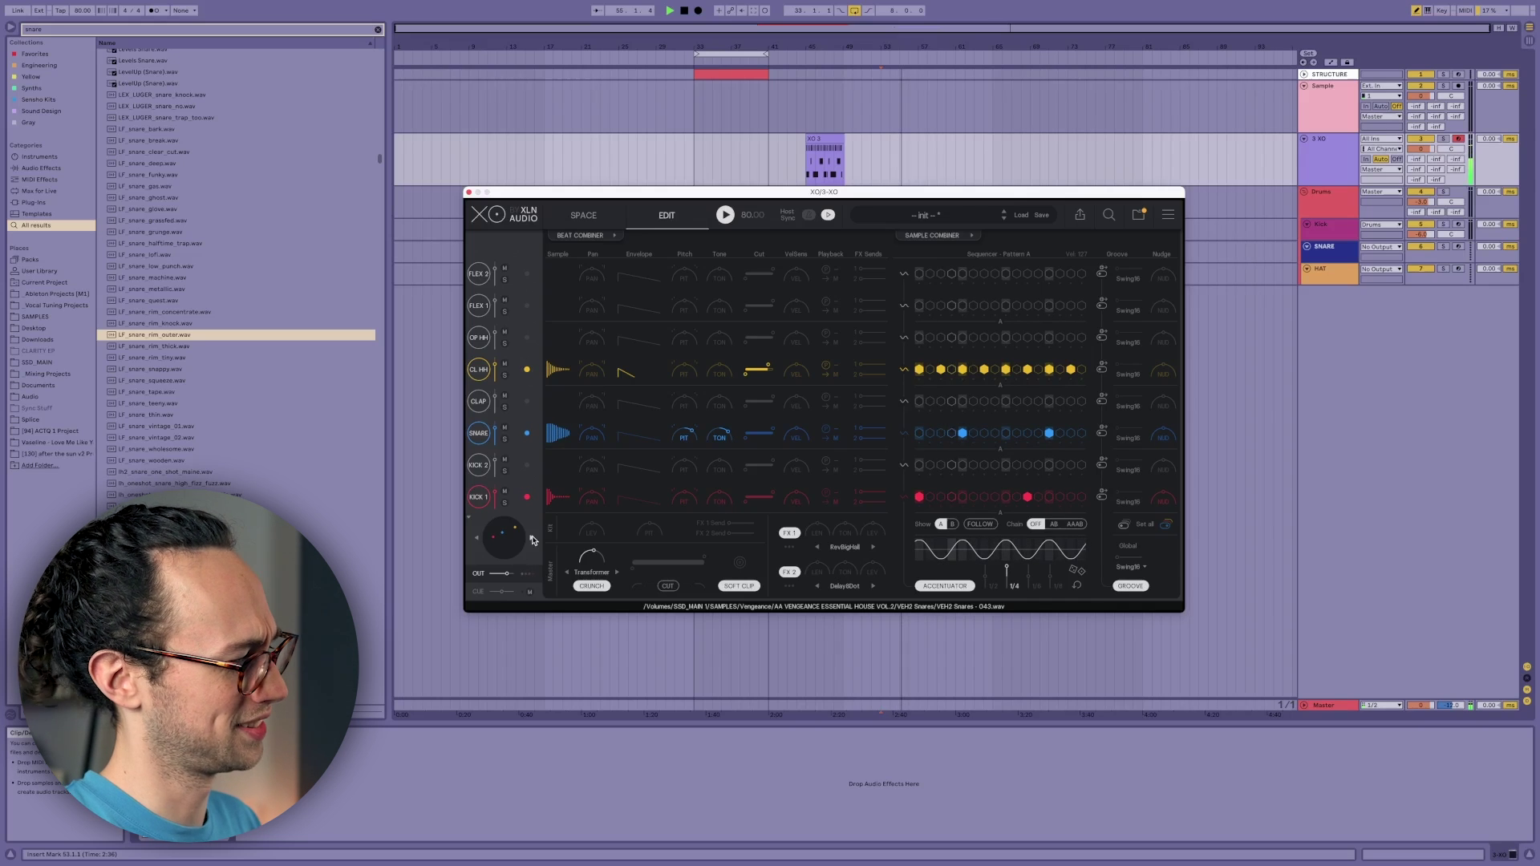
pyautogui.click(532, 541)
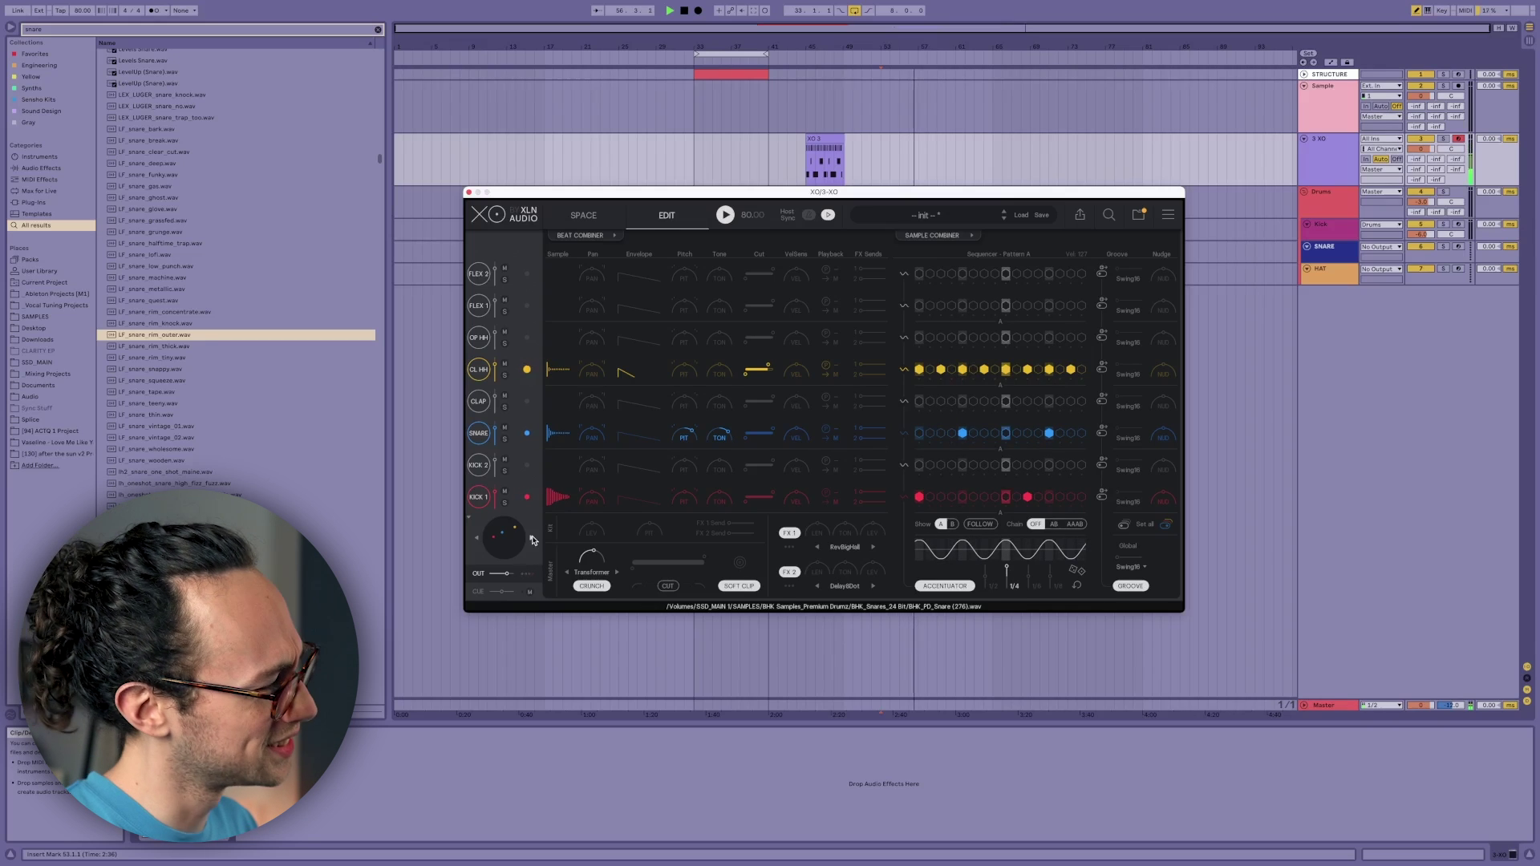
pyautogui.click(532, 539)
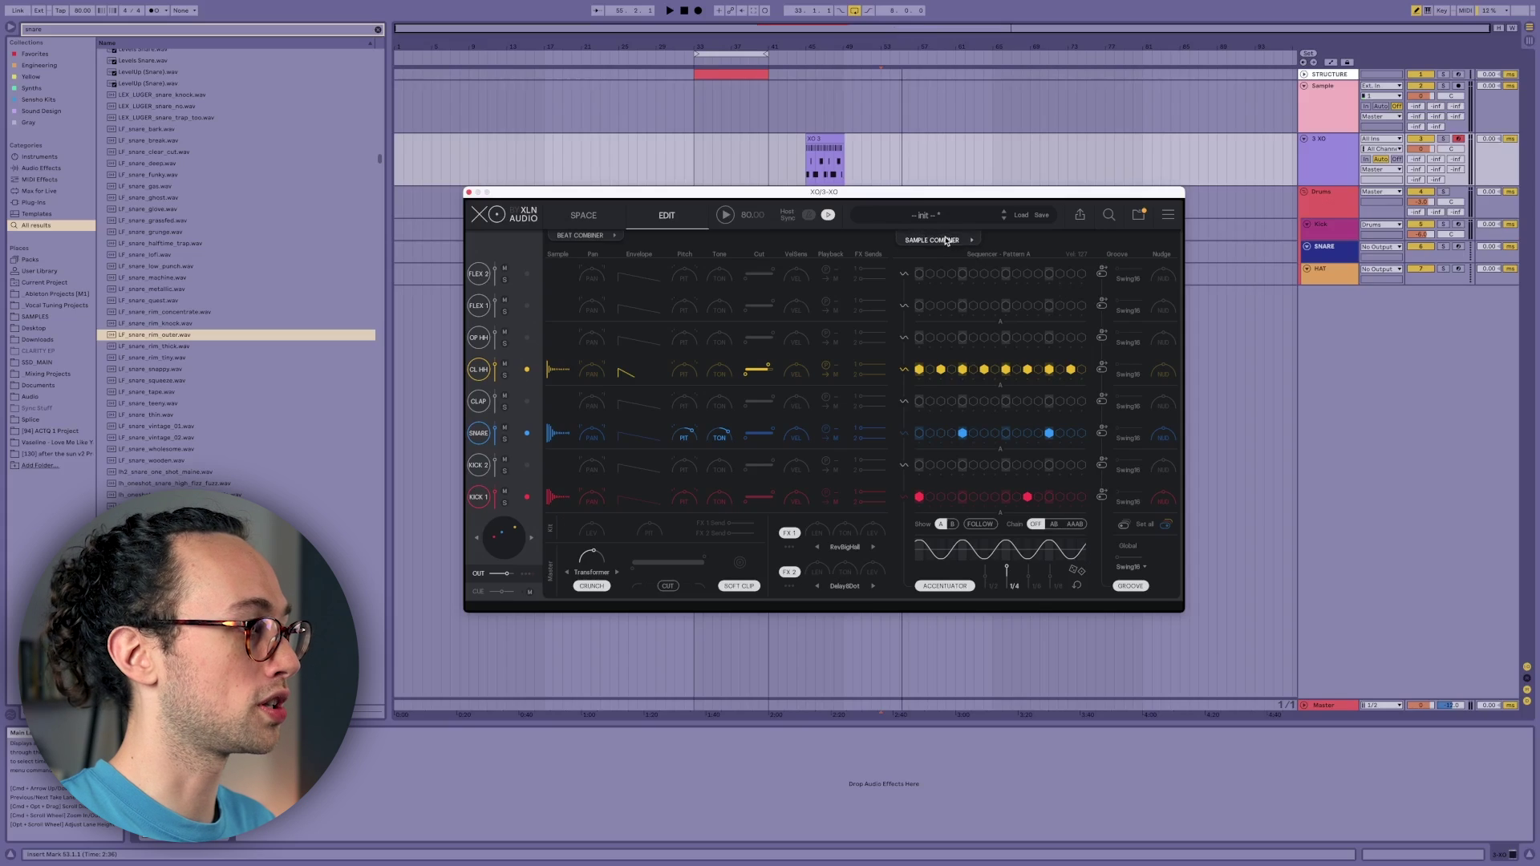
# Step: In the Sample Combiner, randomize the hat, snare and kick five times during playback
pyautogui.click(946, 242)
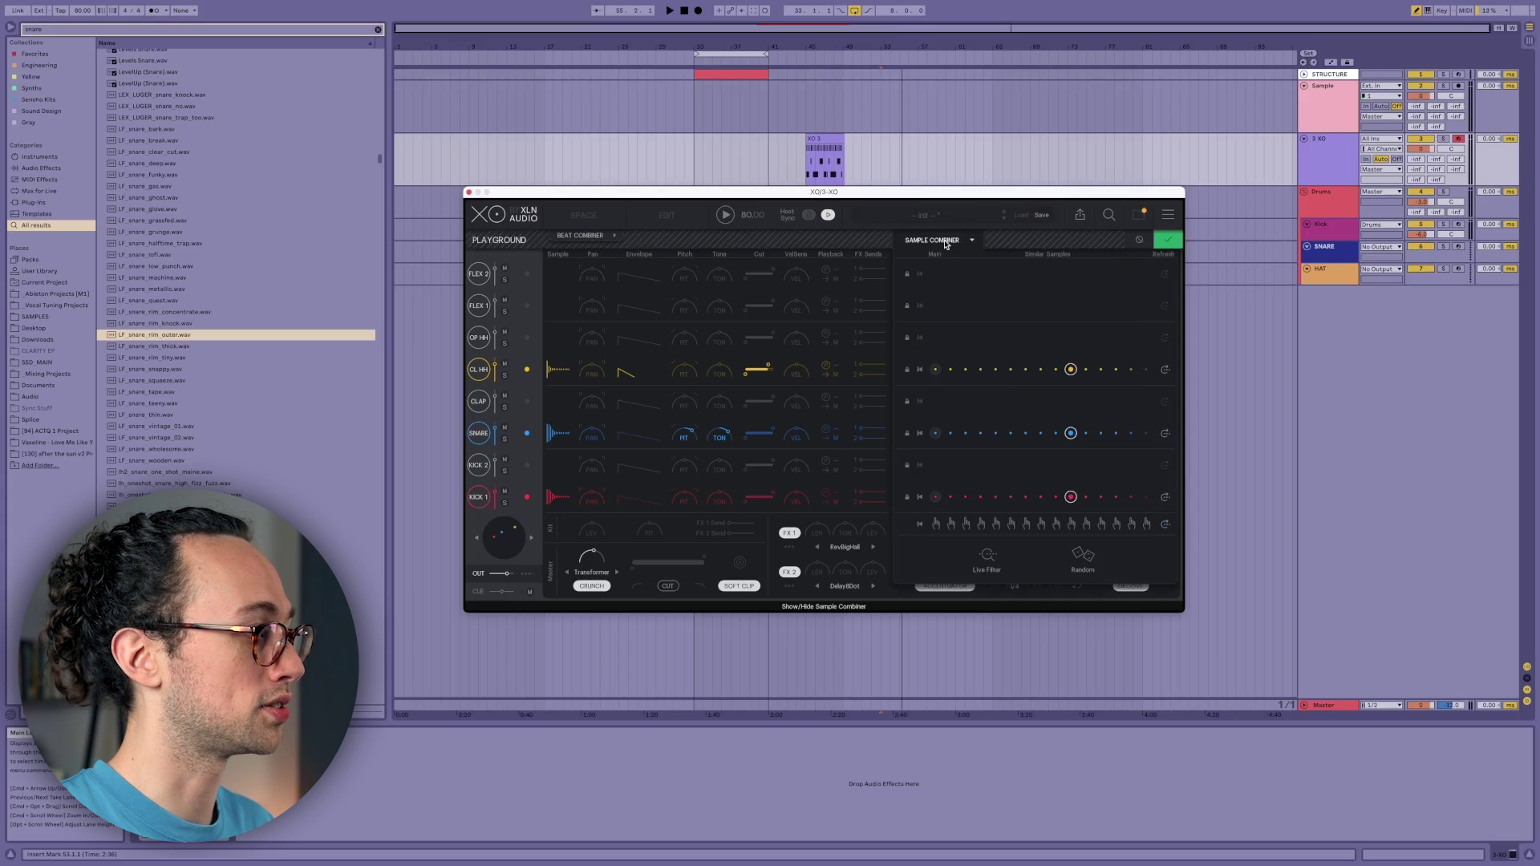
pyautogui.press('space')
pyautogui.click(1083, 556)
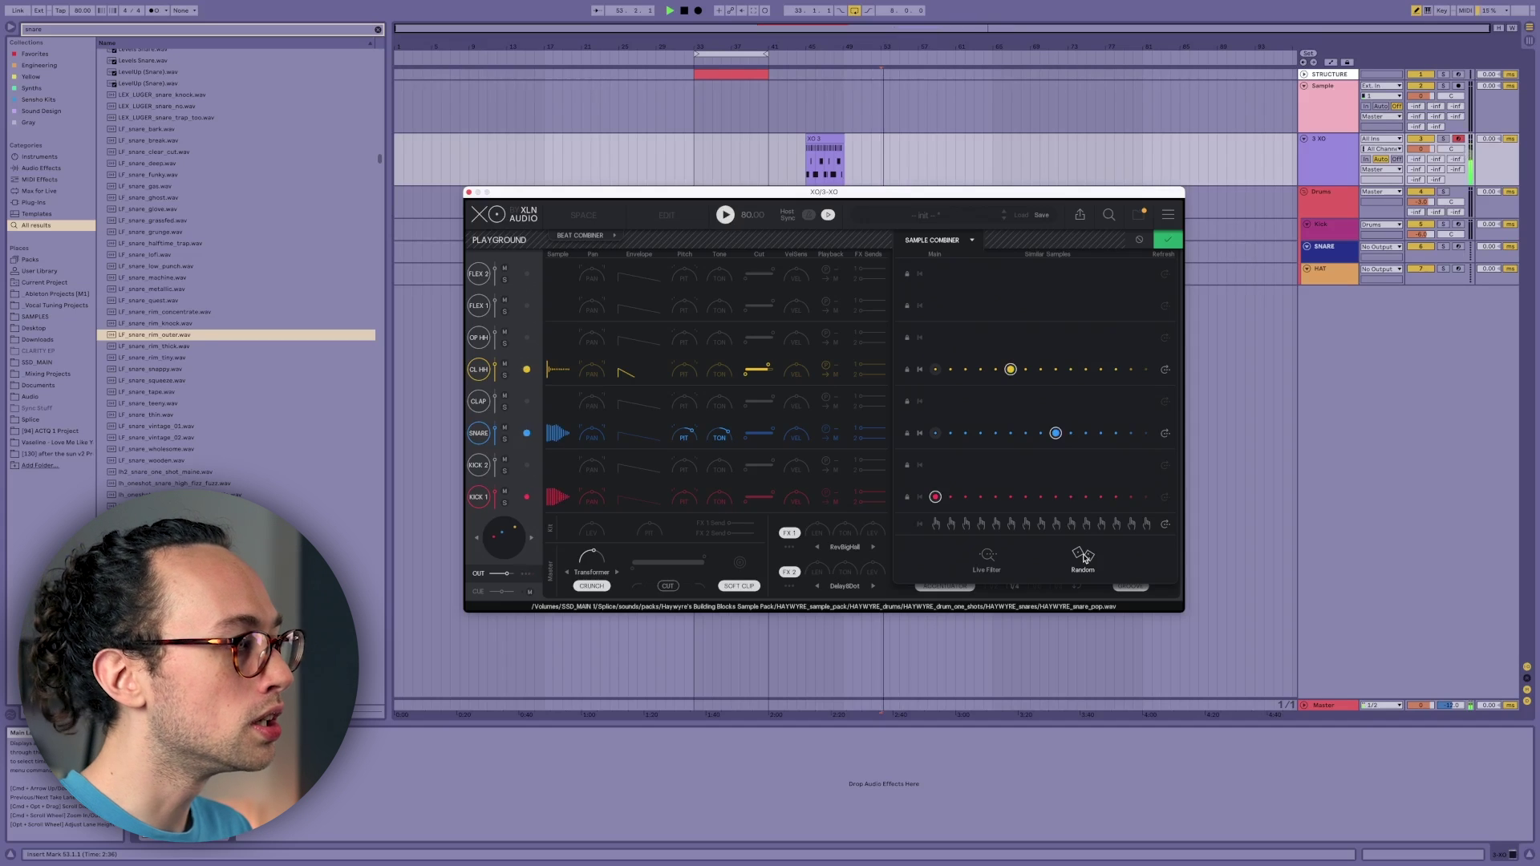
pyautogui.click(1083, 556)
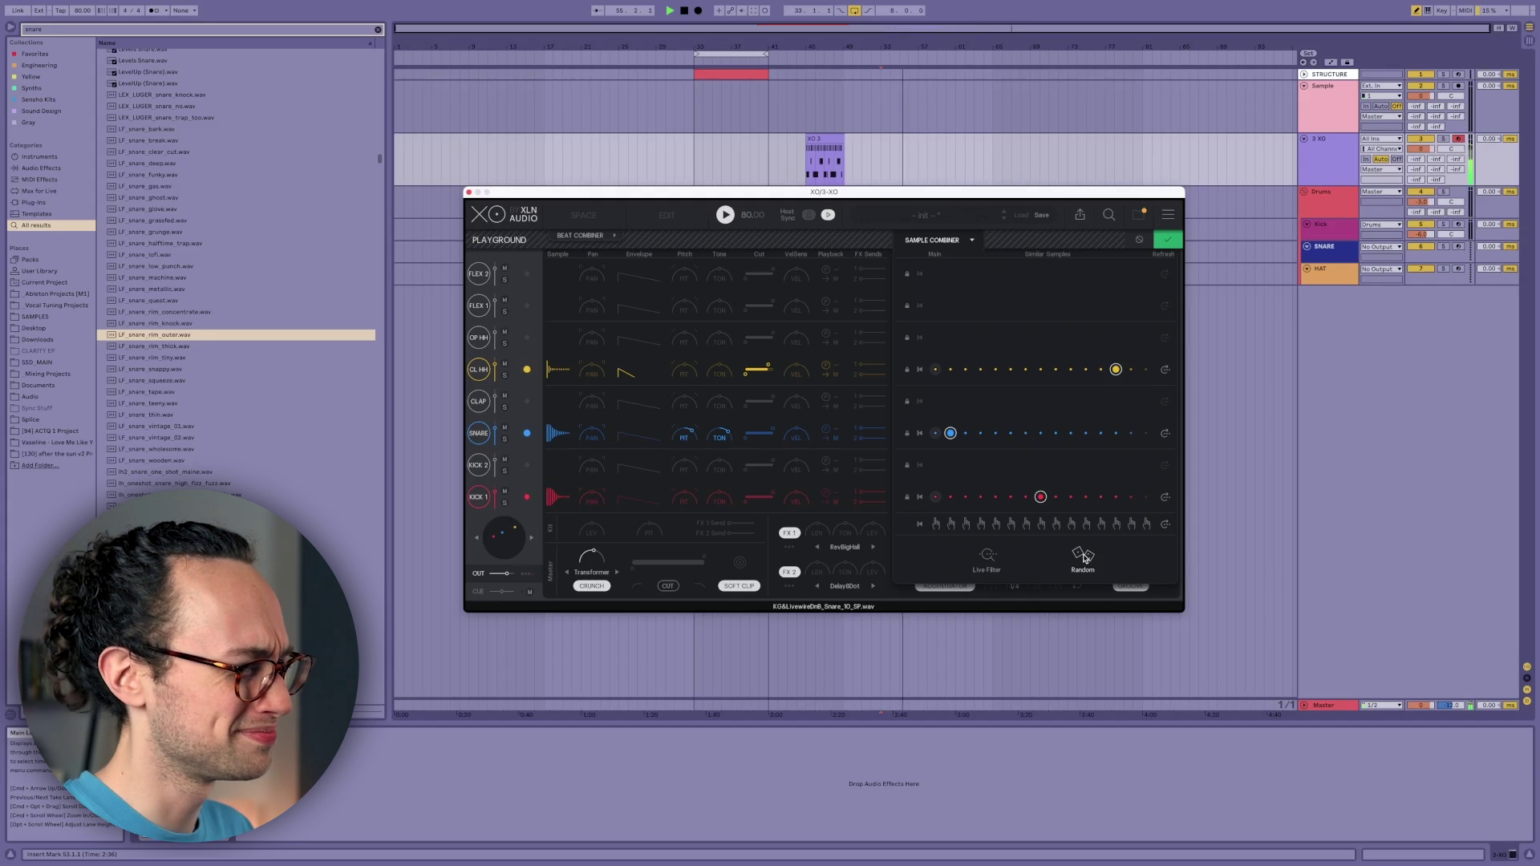
pyautogui.click(1084, 555)
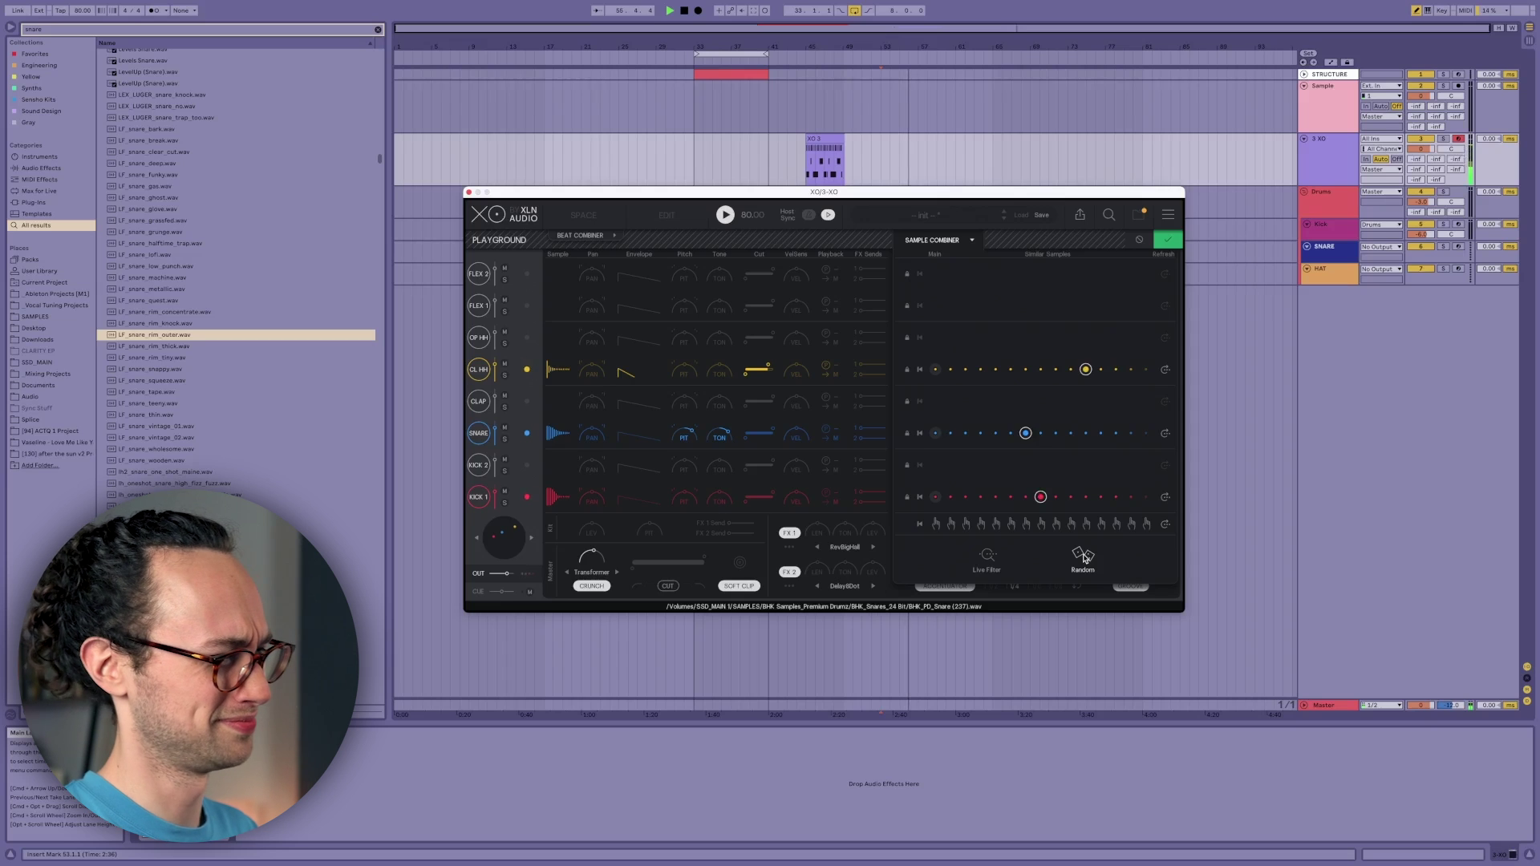
pyautogui.click(1084, 555)
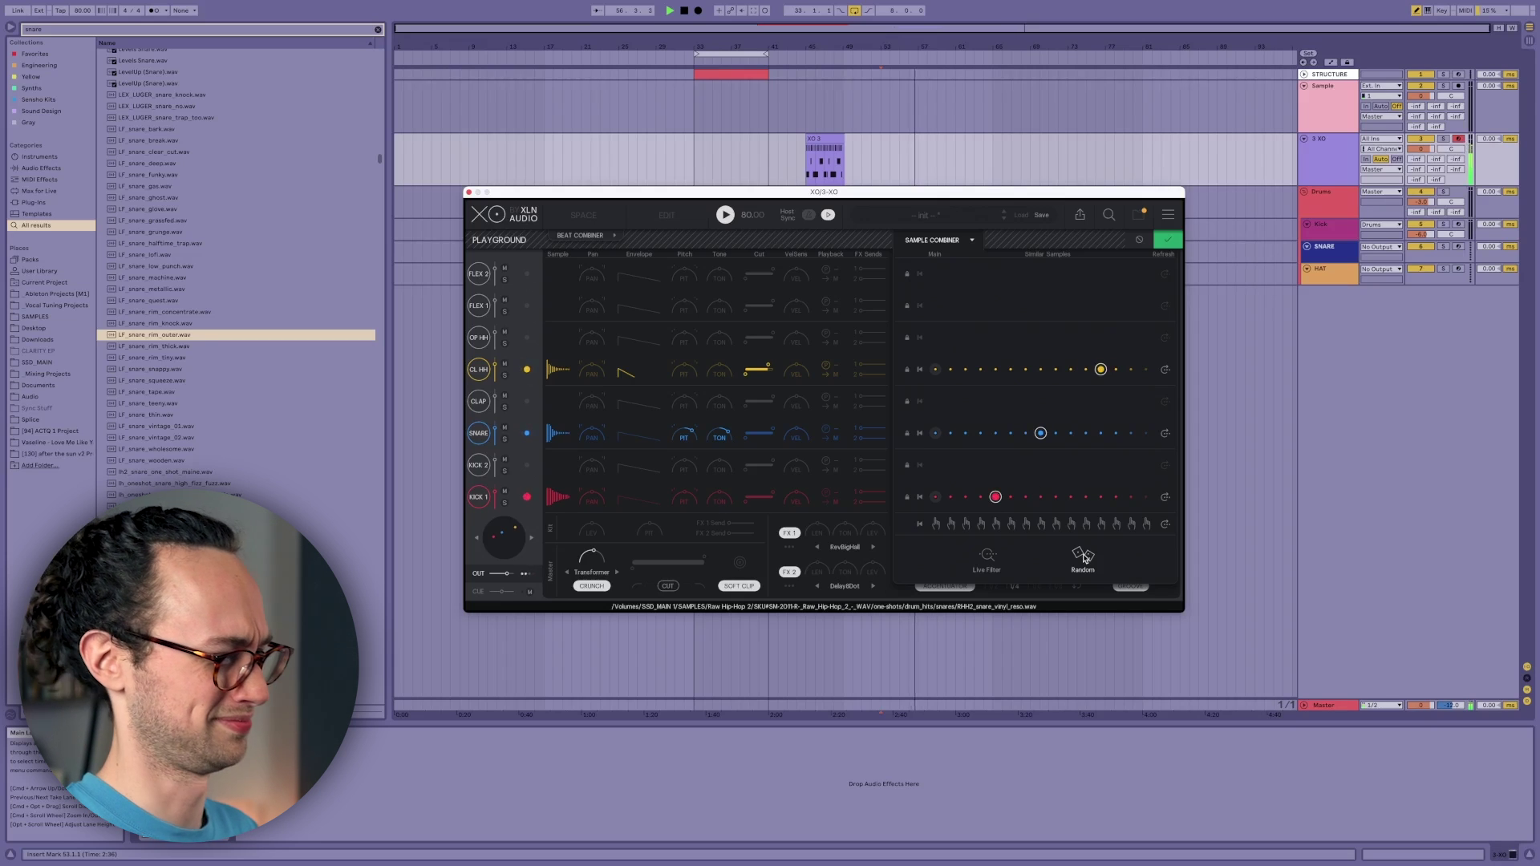
pyautogui.click(1084, 556)
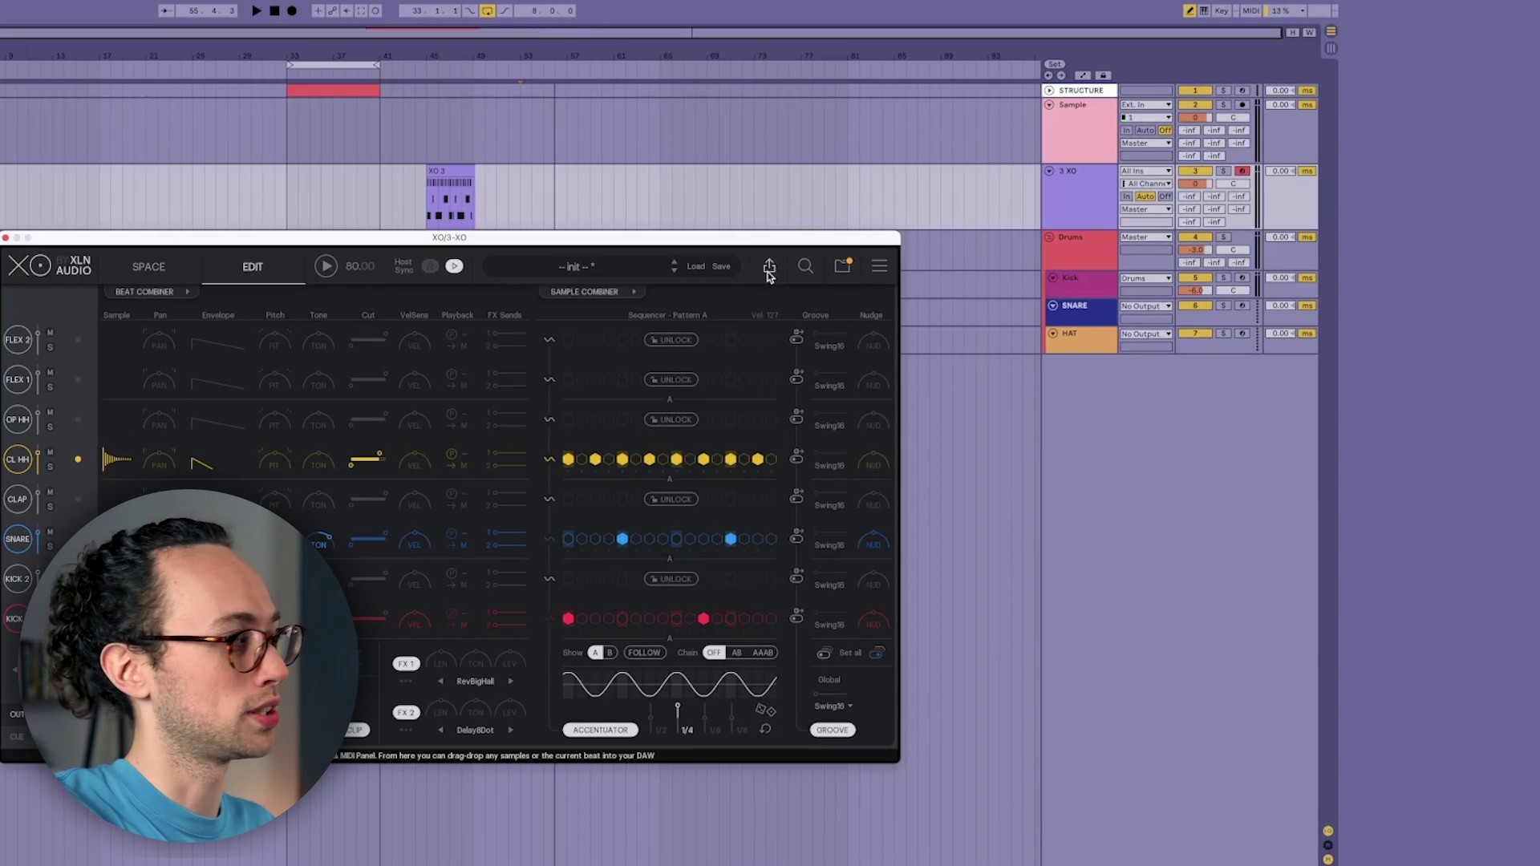
# Step: Render the beat's WAV stems, then drag the beat as MIDI onto Ableton's 3 XO track
pyautogui.click(768, 268)
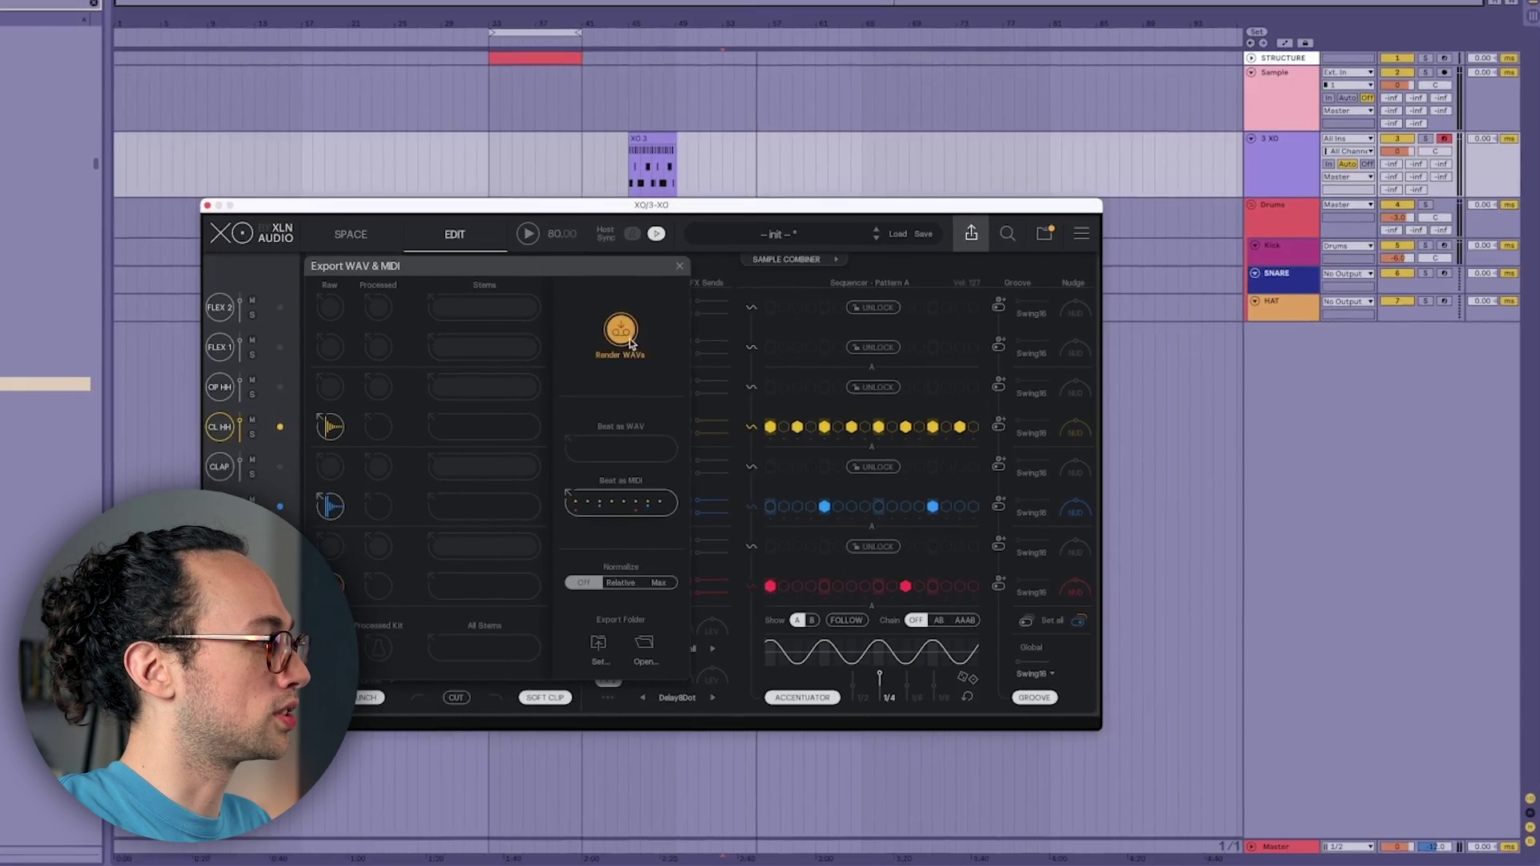
pyautogui.click(624, 333)
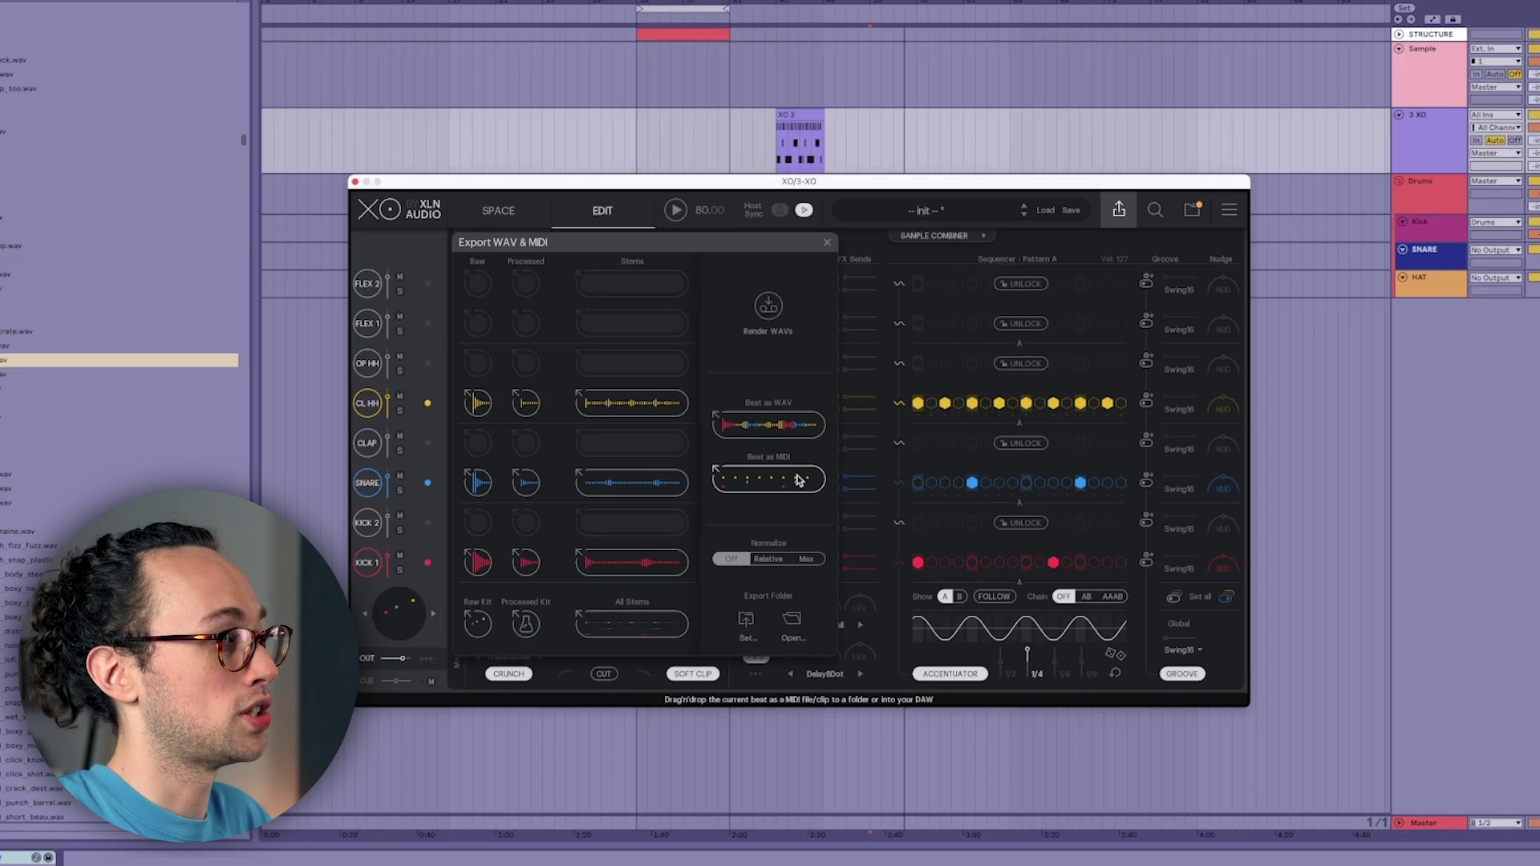
pyautogui.moveTo(799, 479); pyautogui.dragTo(812, 480)
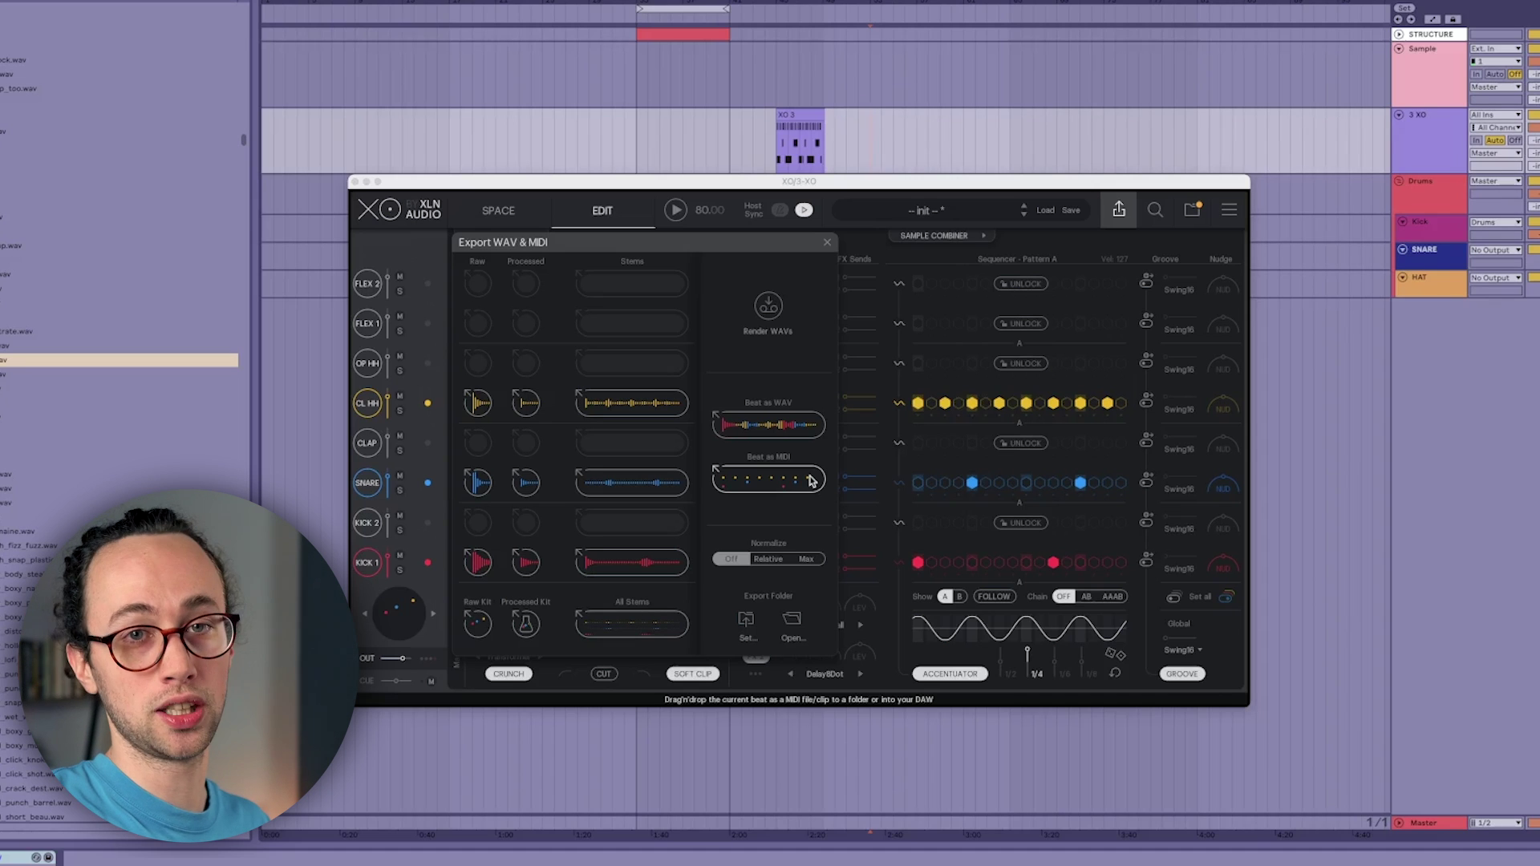
pyautogui.moveTo(812, 479); pyautogui.dragTo(1016, 116)
# Step: Select the dropped MIDI beat clip, turn on XO's Host Sync, and select the 3 XO track
pyautogui.click(1015, 116)
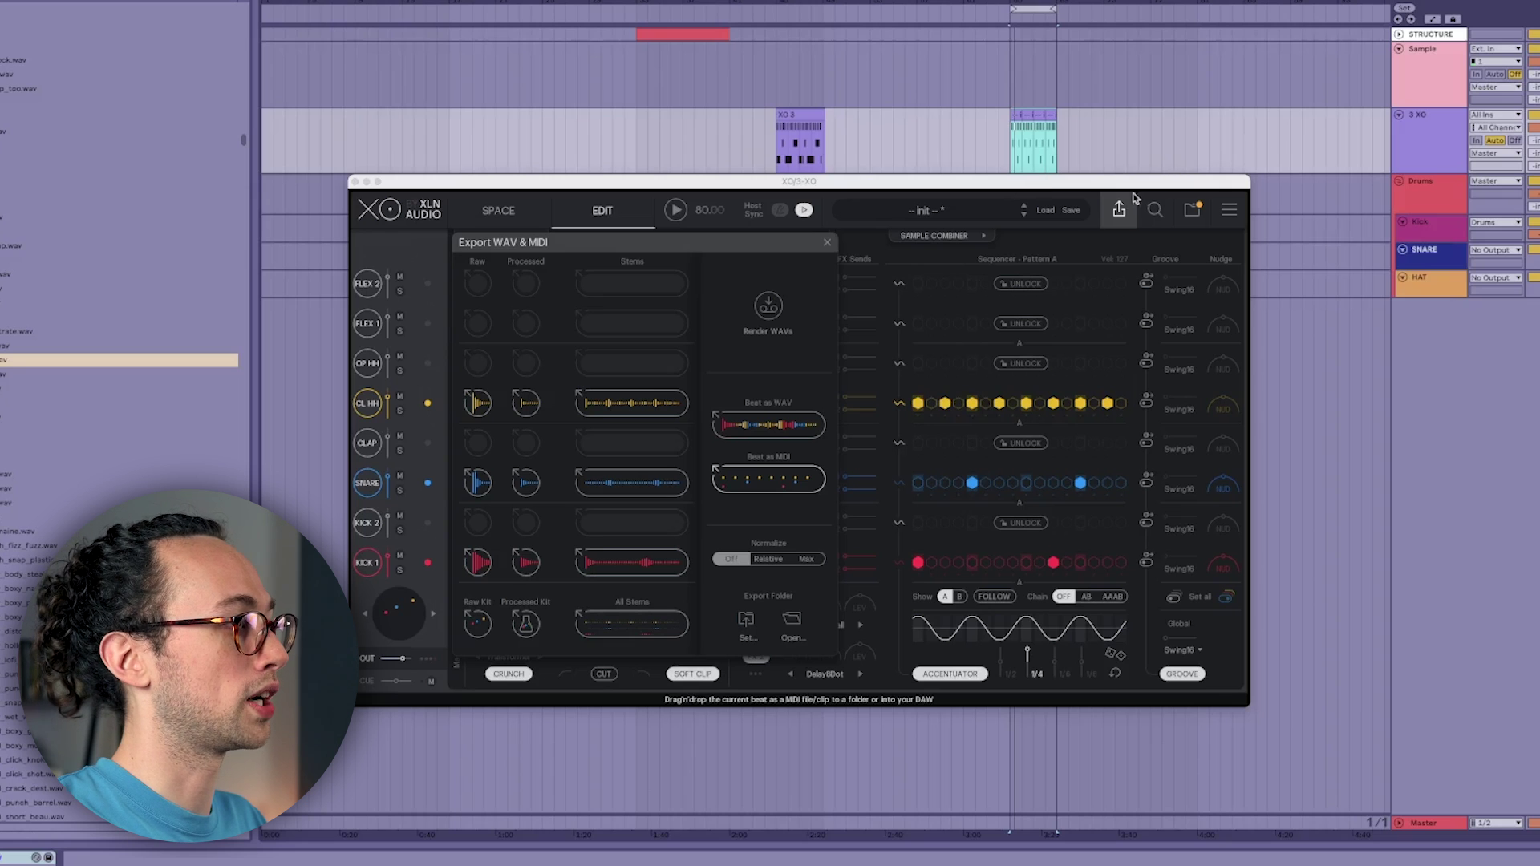
pyautogui.click(780, 211)
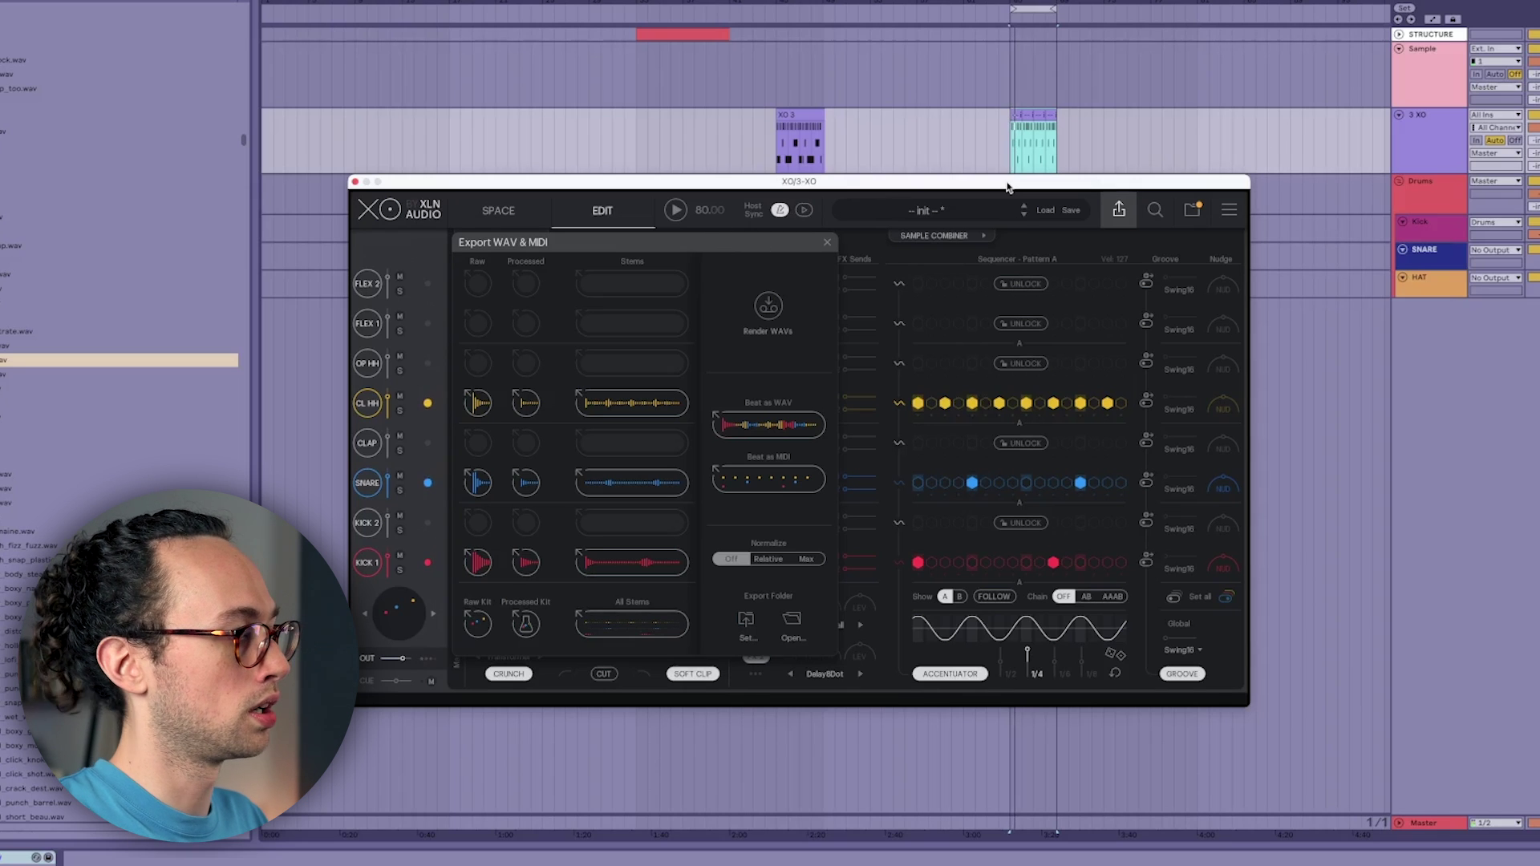
pyautogui.click(1412, 170)
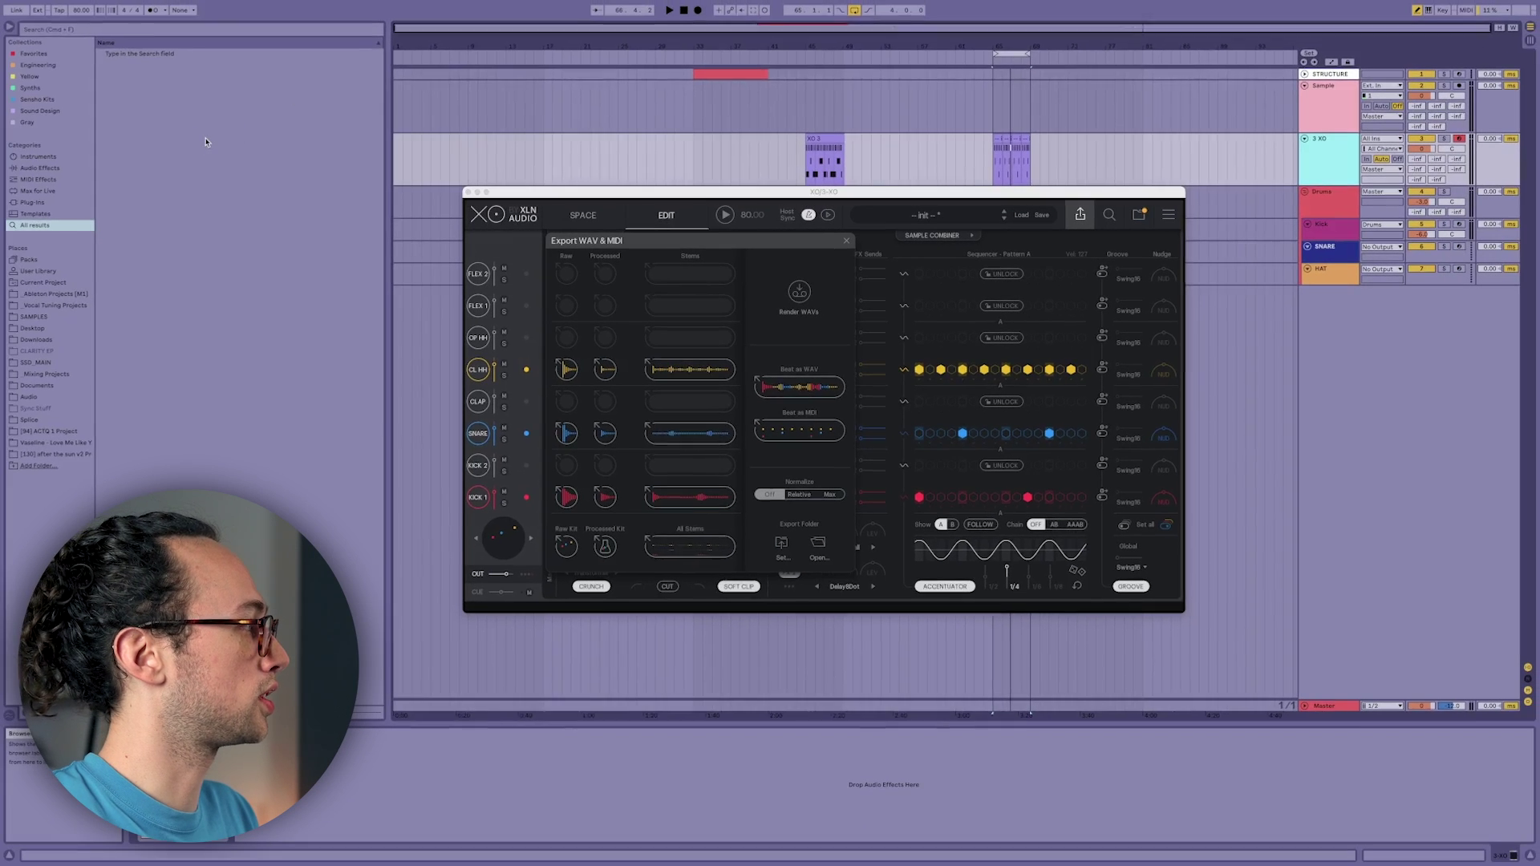
# Step: Load a Drum Rack onto a new track, drop XO's Processed Kit into it, then delete that track
pyautogui.press('super+f')
pyautogui.write('drum')
pyautogui.press('Down')
pyautogui.press('Down')
pyautogui.press('Return')
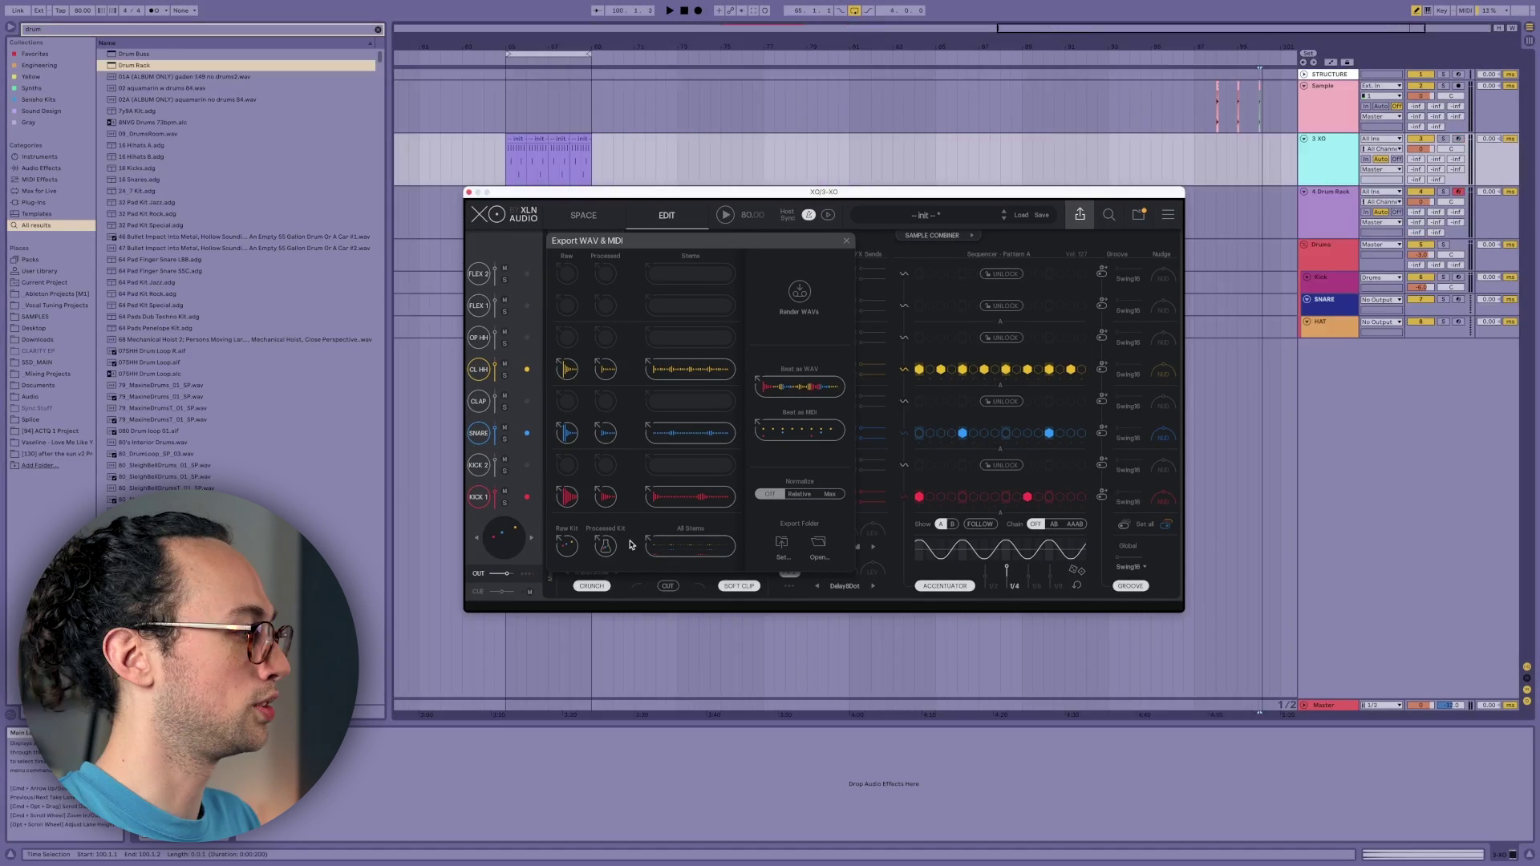
pyautogui.moveTo(605, 548); pyautogui.dragTo(1318, 222)
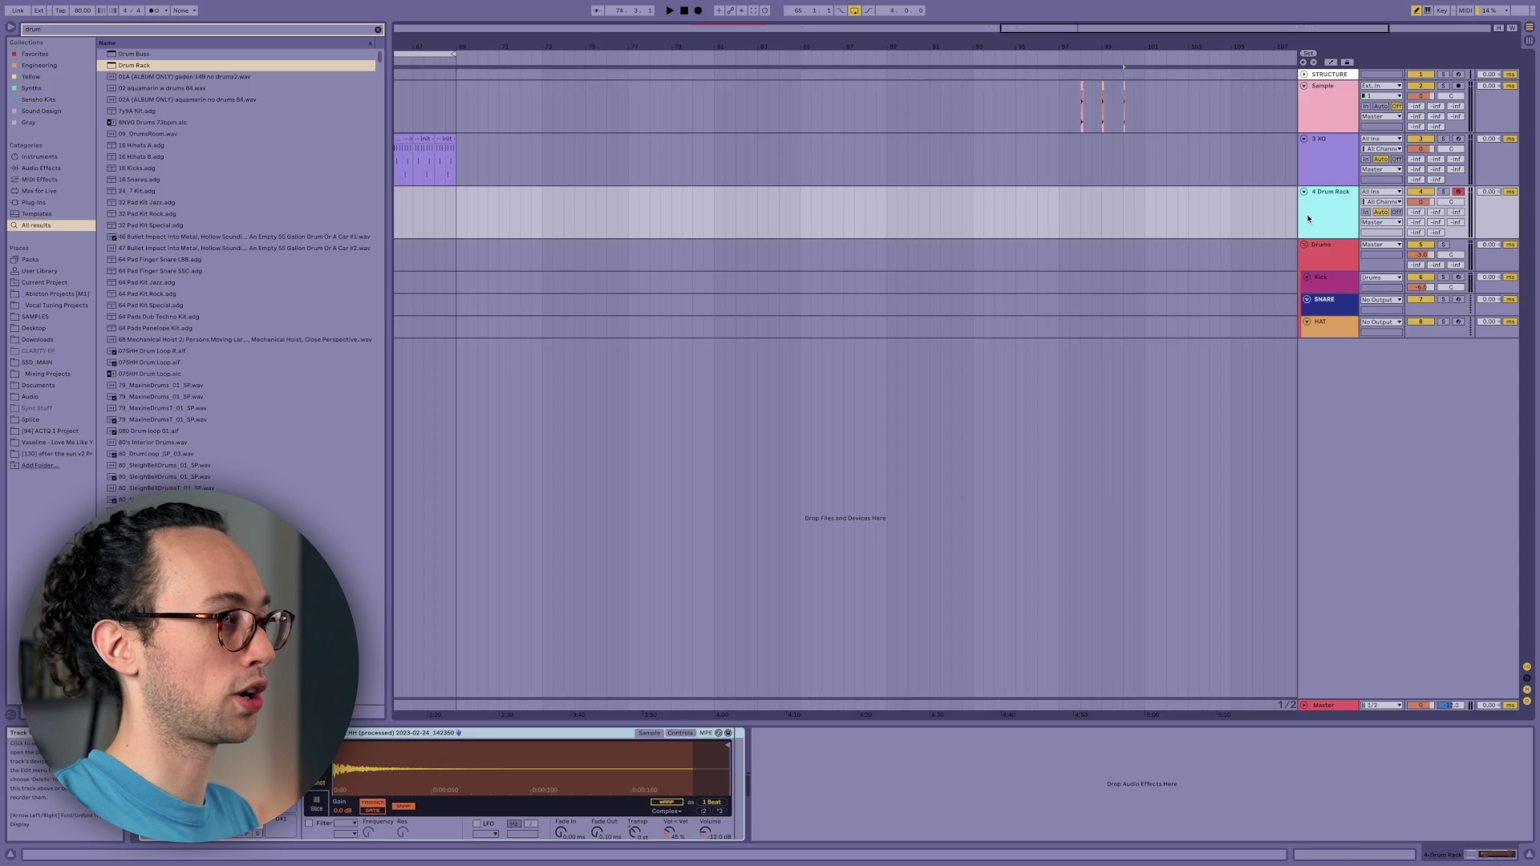
pyautogui.press('Delete')
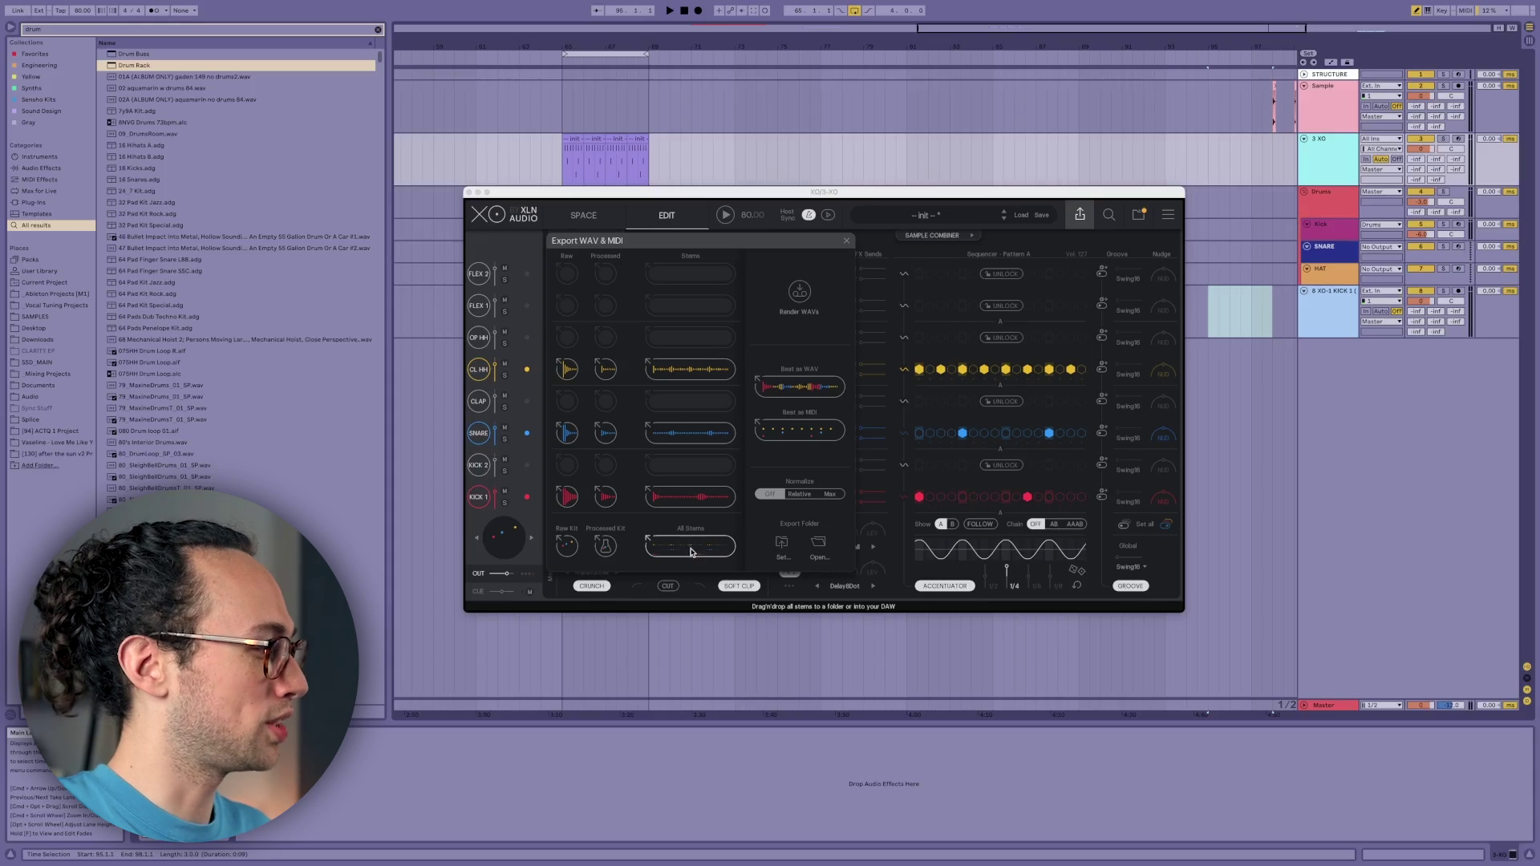
# Step: Drag All Stems into the arrangement, then swap the snare for MDSN_LXCTY_snare_02 on the Space map
pyautogui.moveTo(688, 544); pyautogui.dragTo(1201, 308)
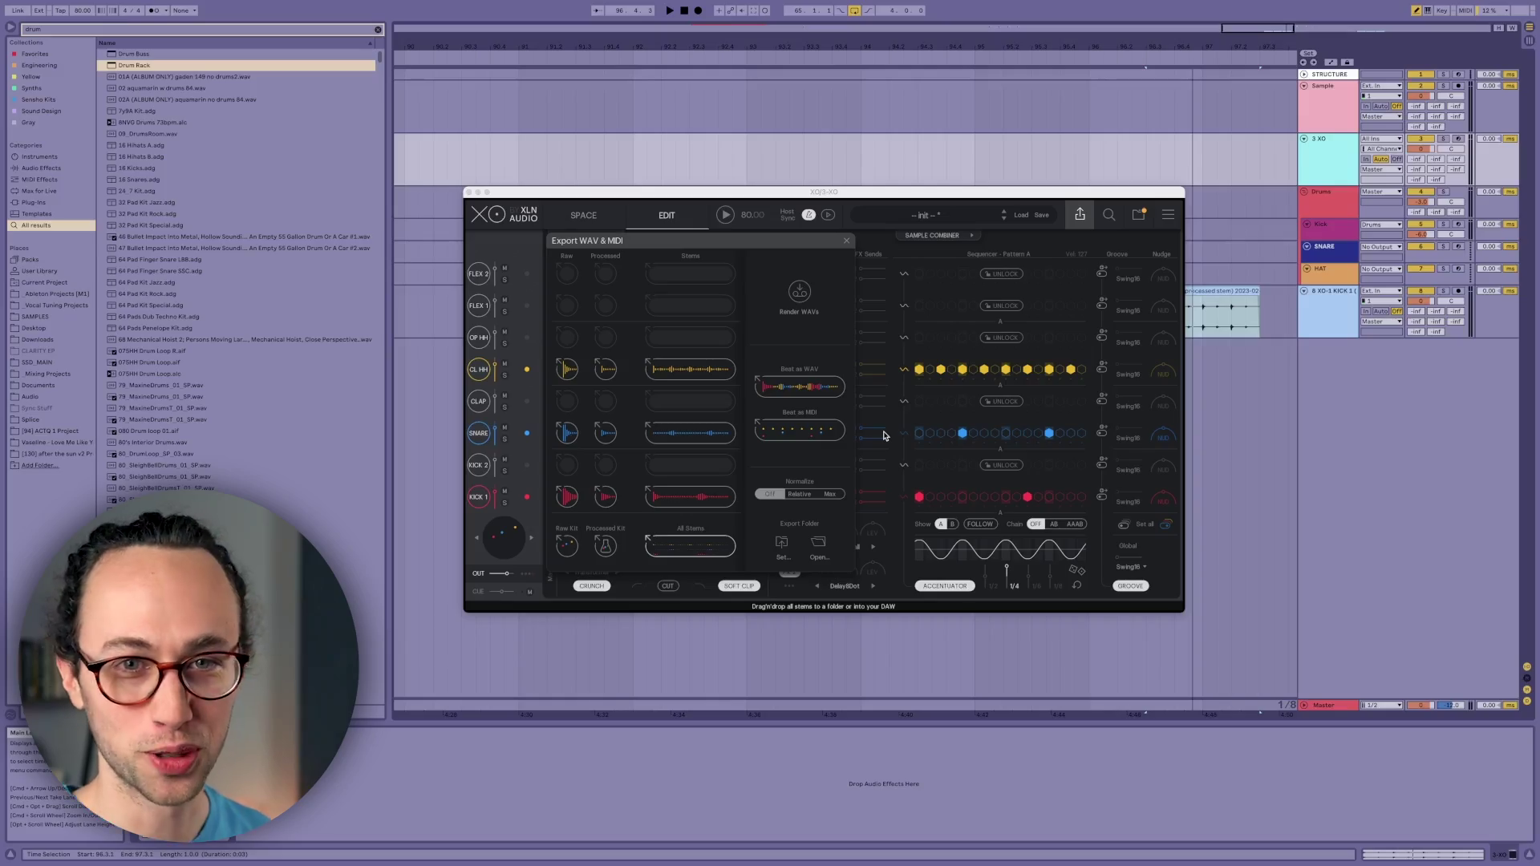
pyautogui.click(583, 215)
pyautogui.moveTo(839, 425); pyautogui.dragTo(815, 358)
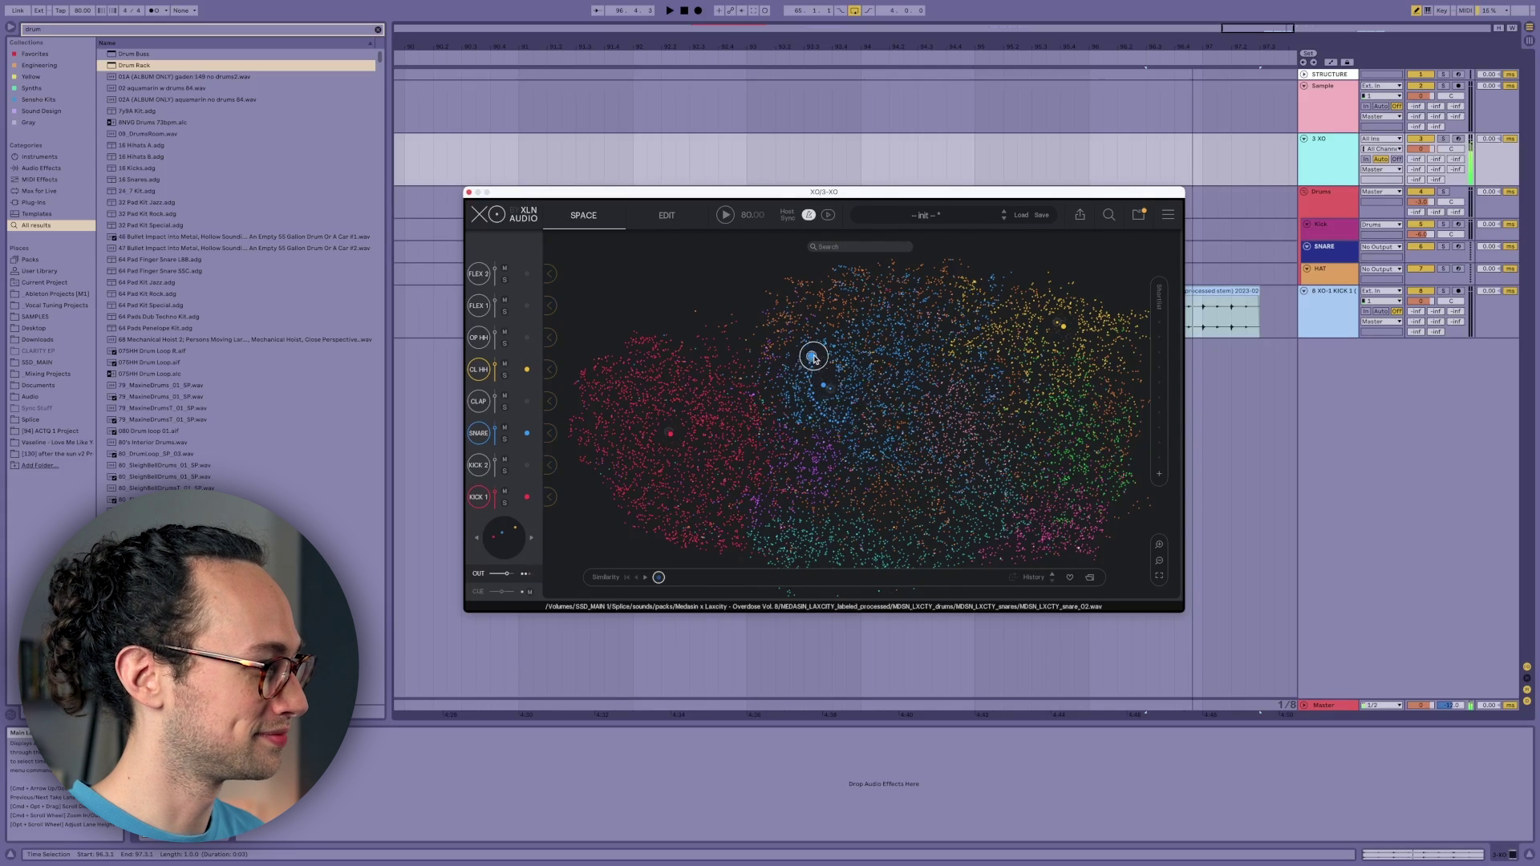